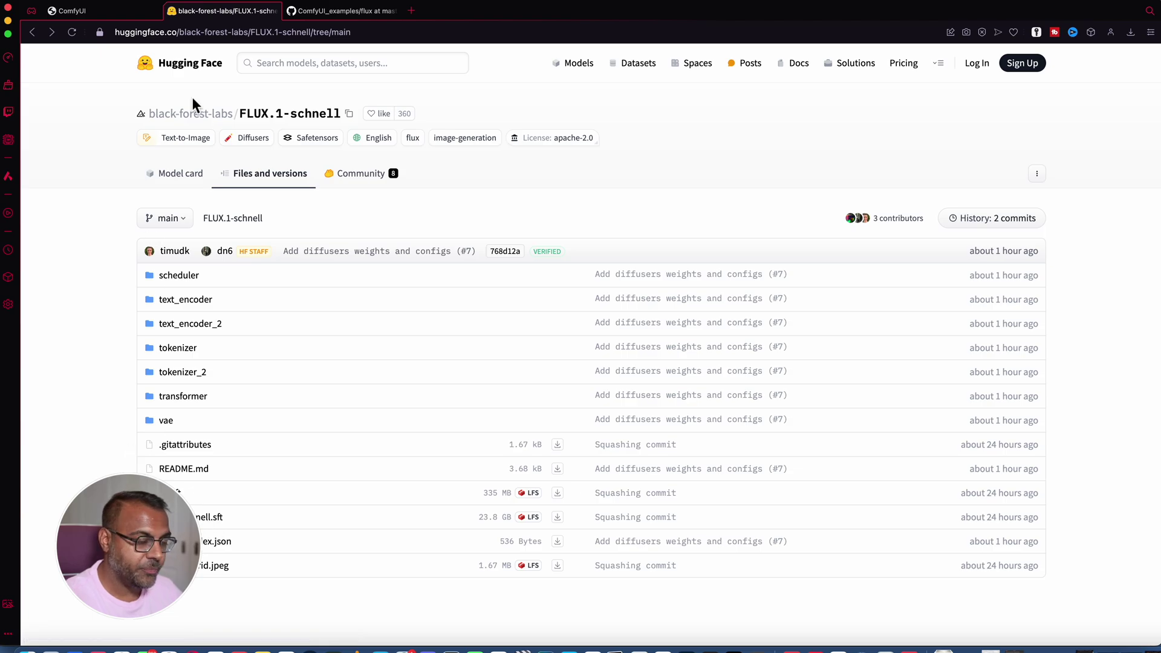
click(185, 113)
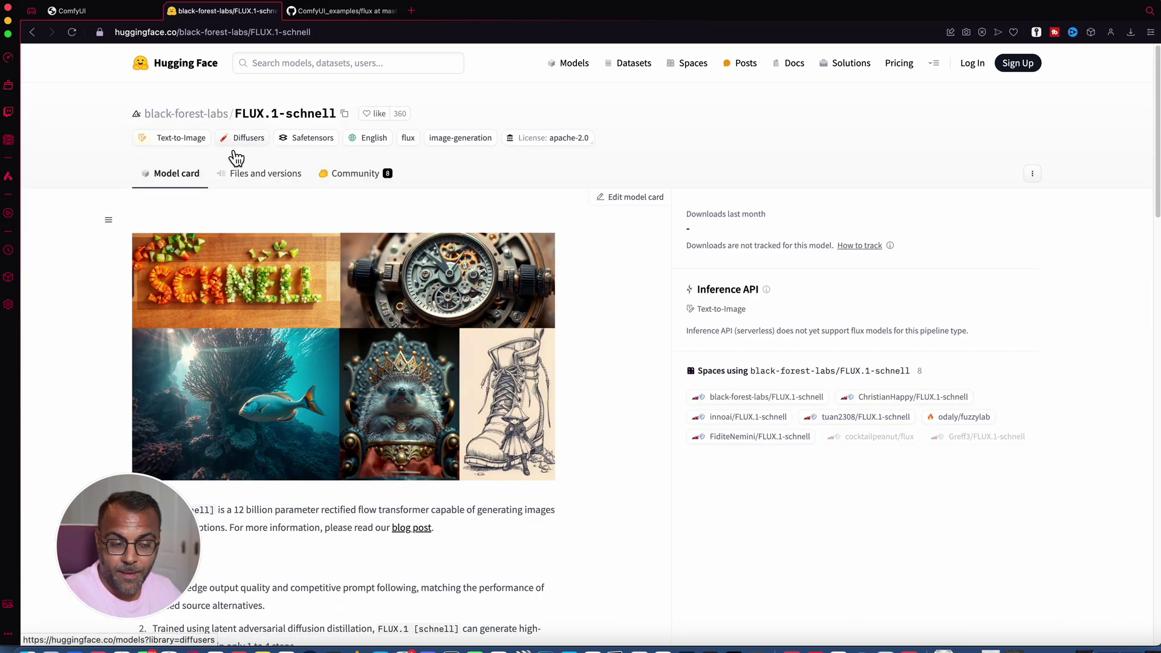
click(270, 173)
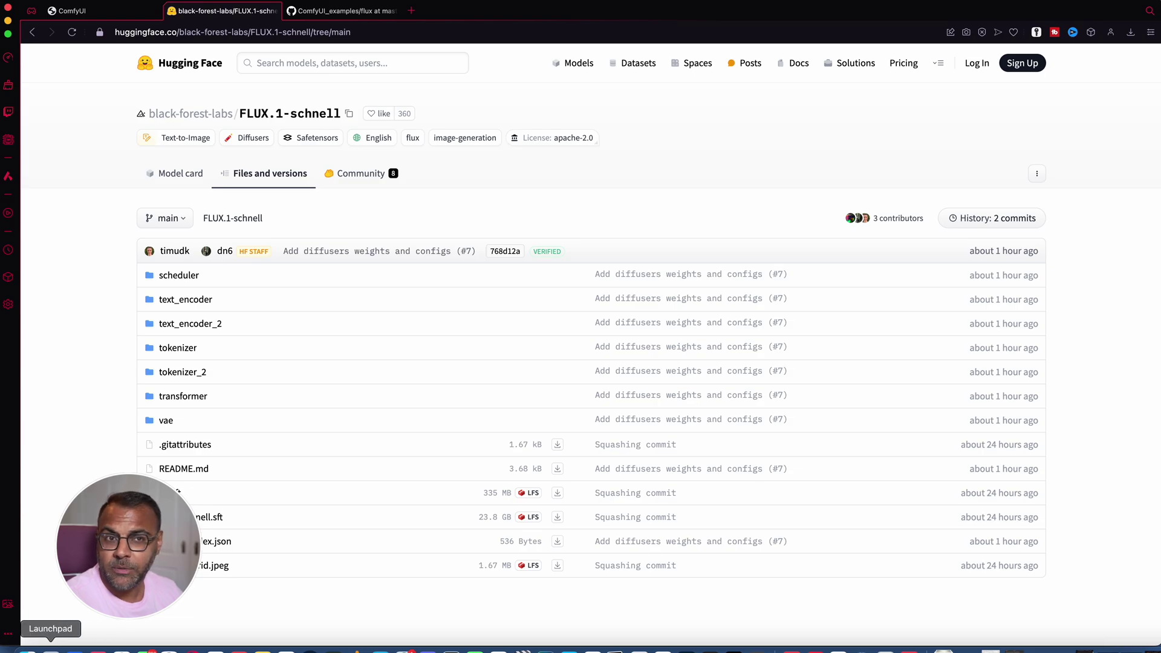
- Open the ComfyUI models/vae folder in Finder to see what it holds
click(27, 649)
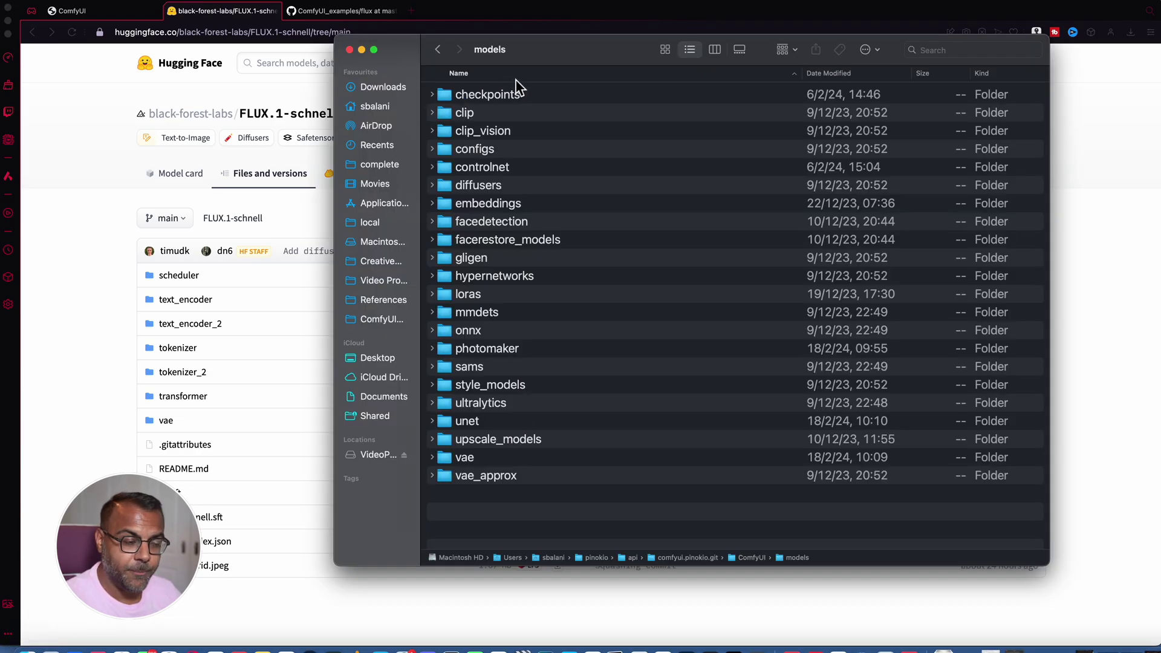
click(155, 617)
click(27, 650)
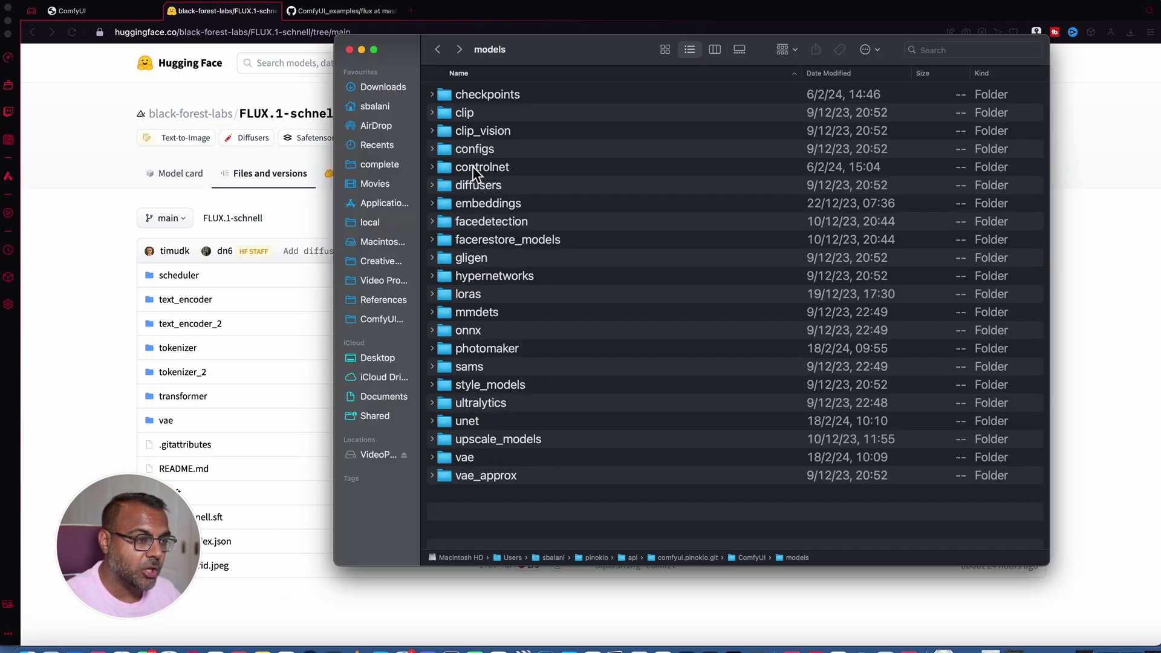
double_click(493, 458)
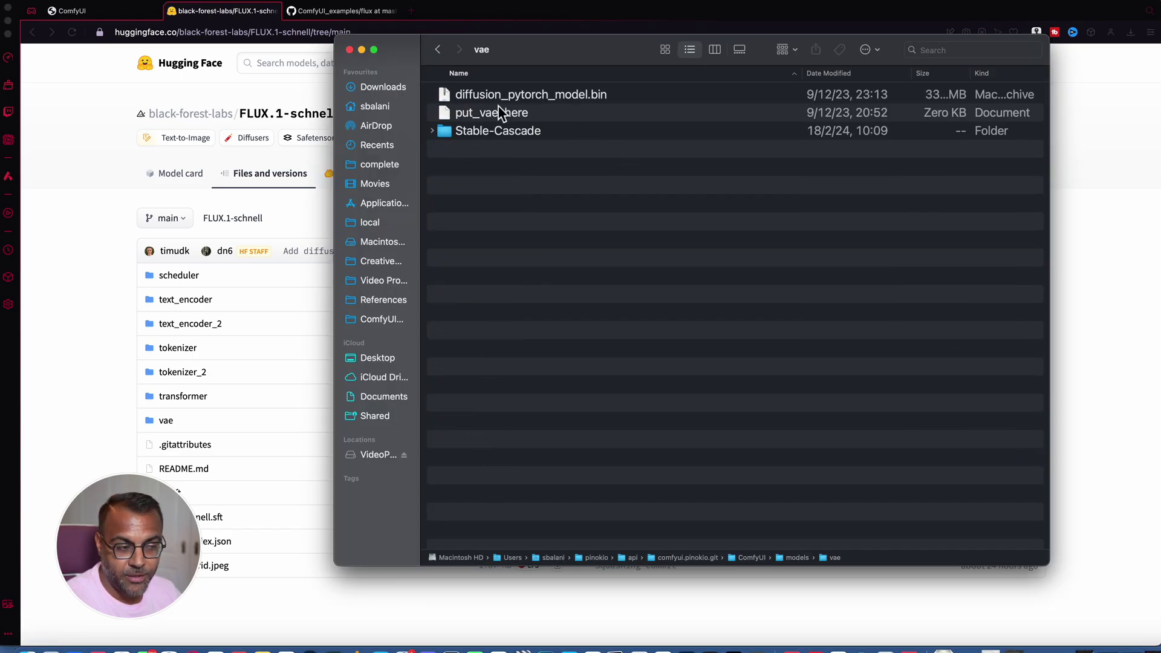
- Reopen the vae folder after the FLUX.1-schnell file list, then return to the GitHub ComfyUI_examples Flux page
click(291, 363)
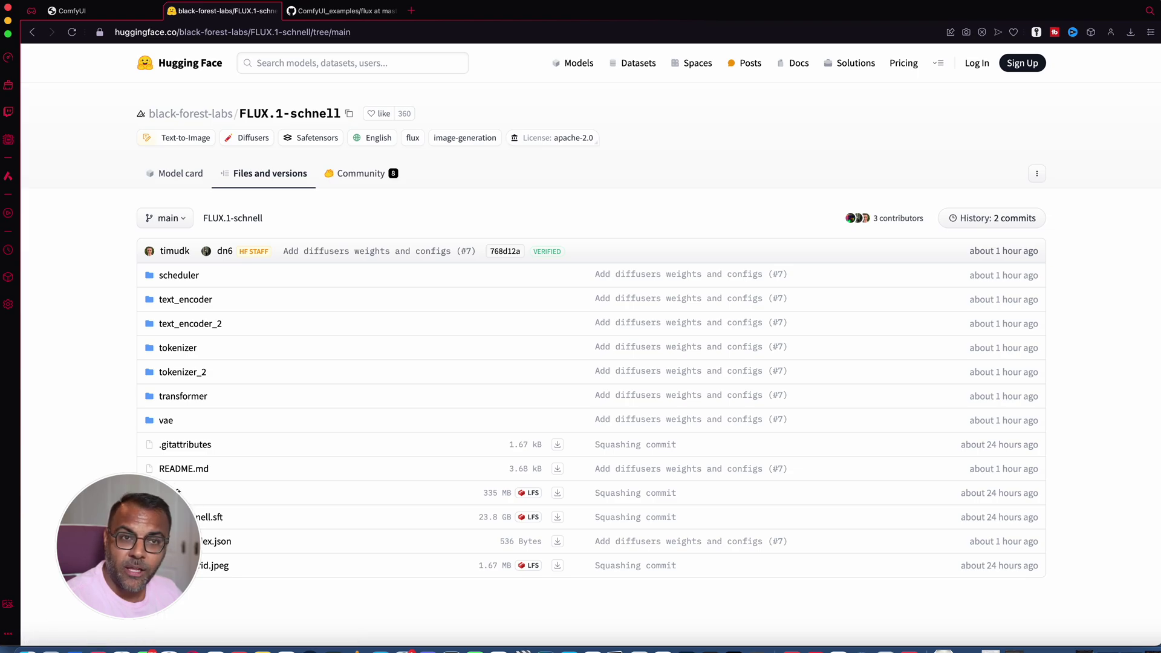
click(27, 650)
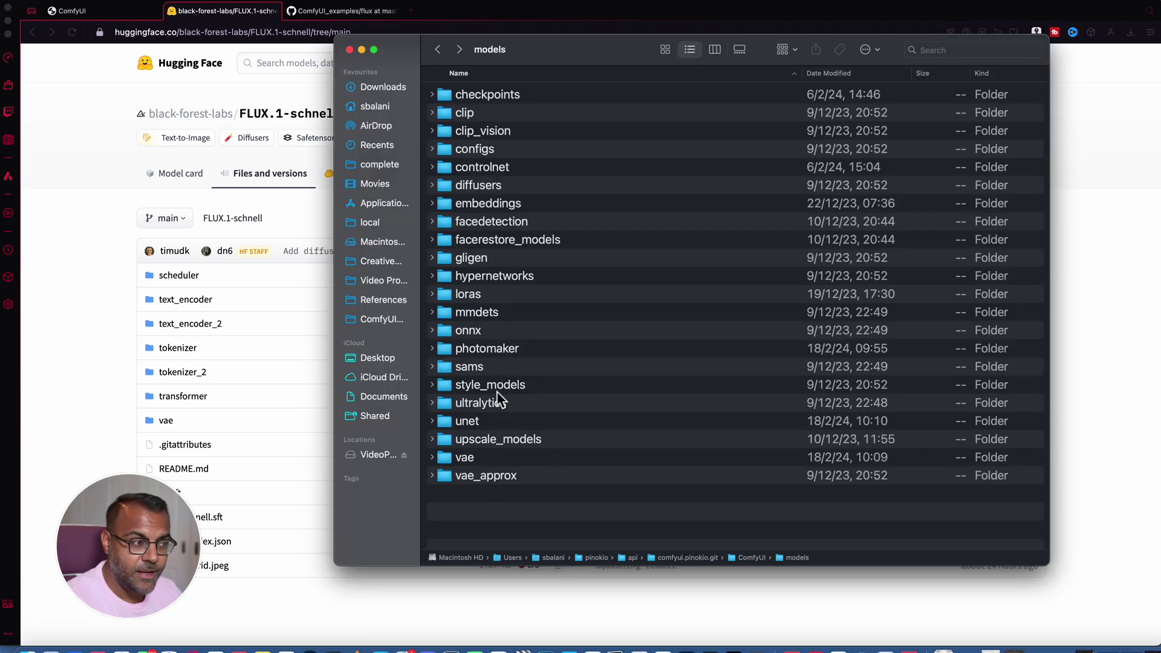
double_click(488, 458)
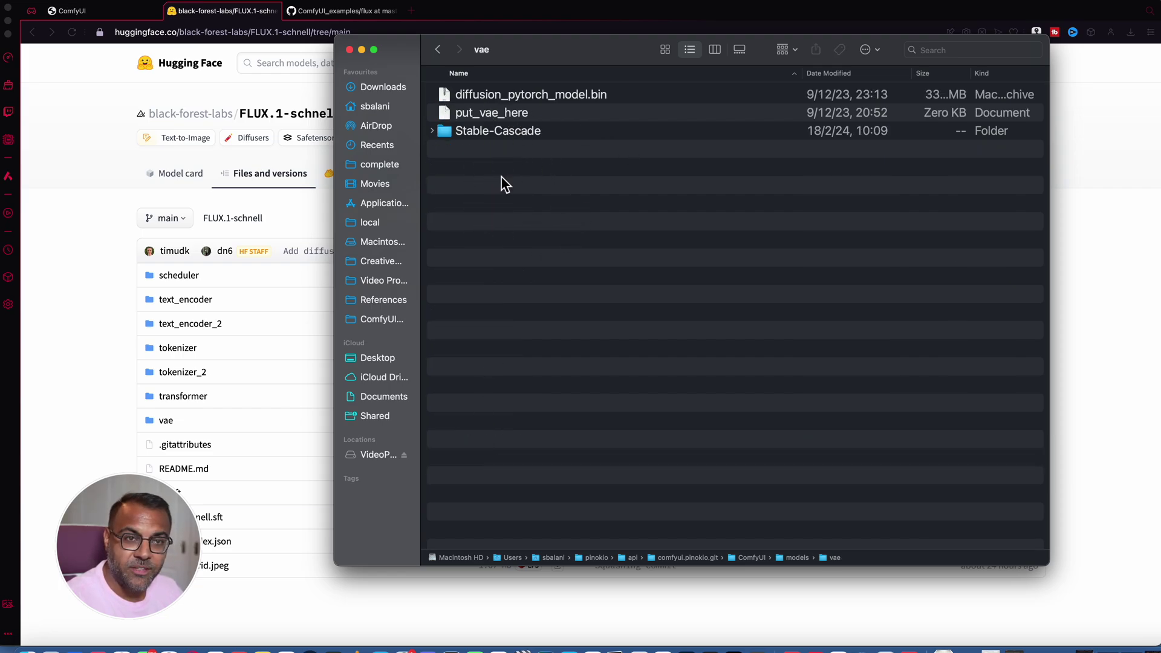
click(325, 16)
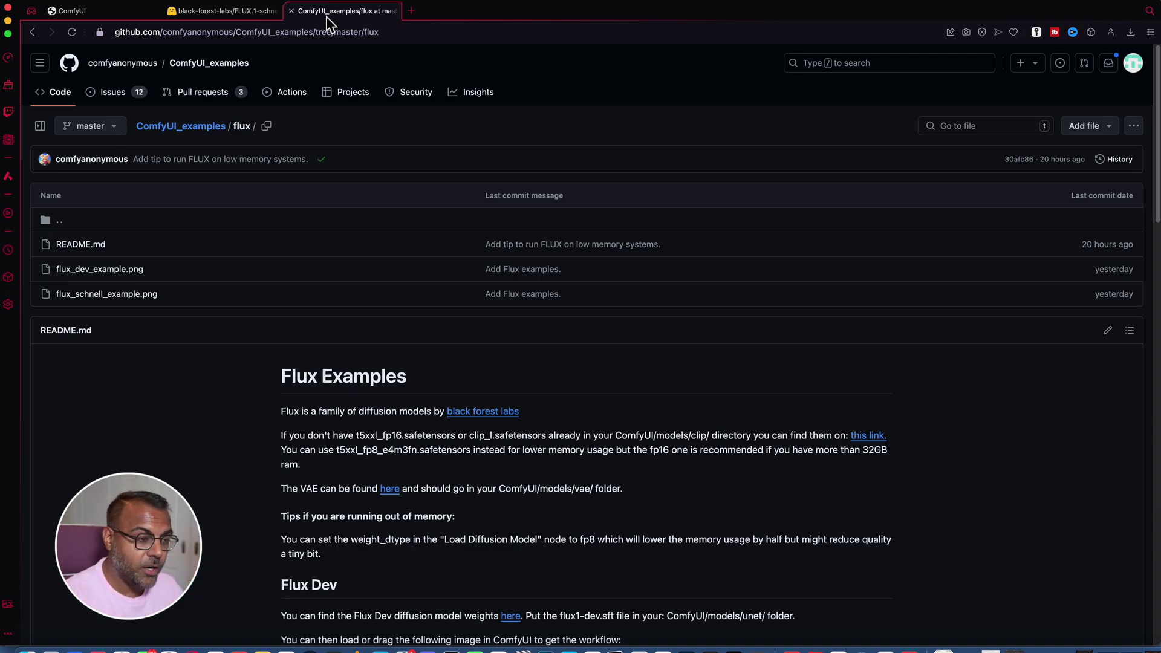
- Read through the Flux README and follow the text-encoder 'this link.' to flux_text_encoders on Hugging Face
scroll(400, 254, down, 5)
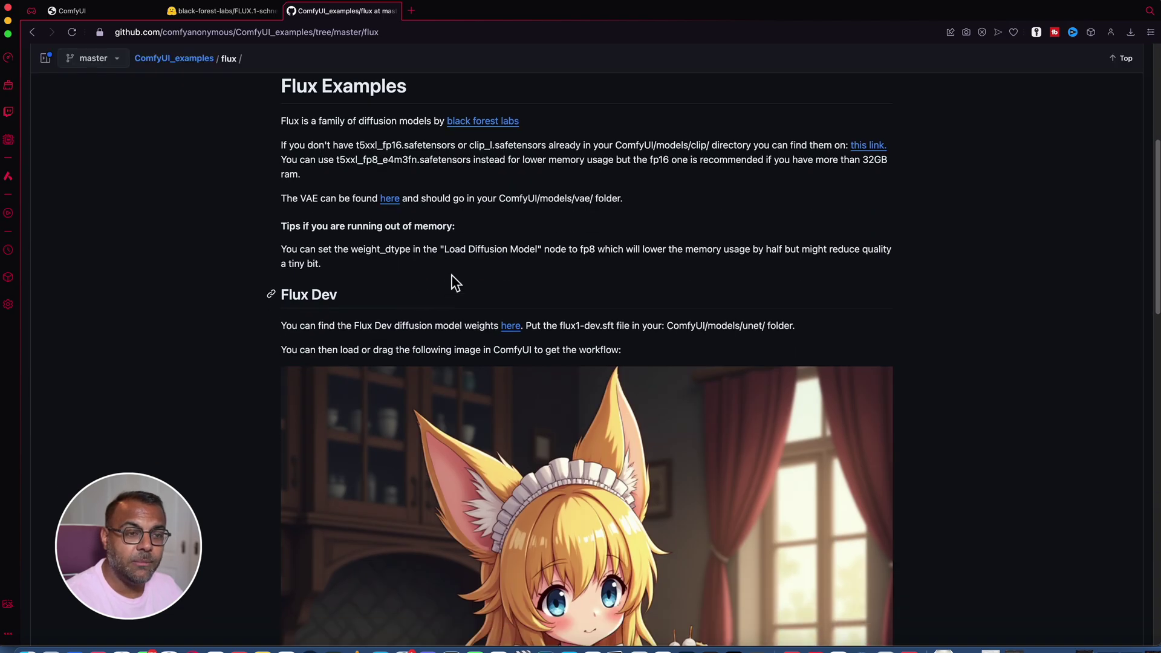
scroll(455, 283, up, 3)
scroll(354, 65, up, 2)
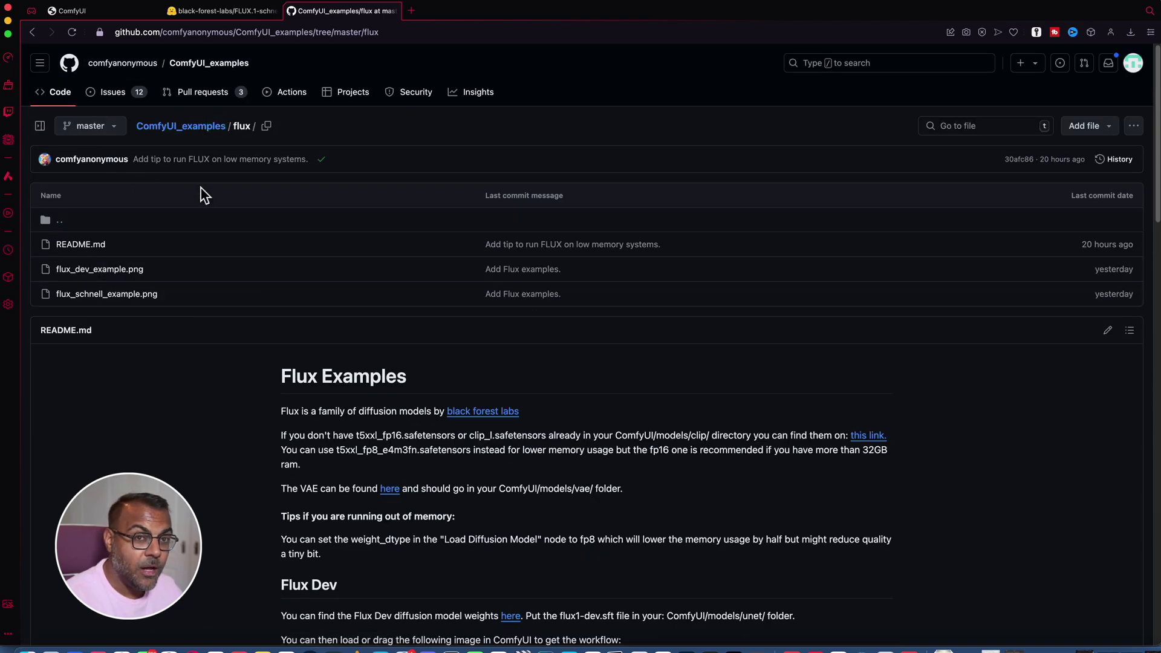
scroll(280, 330, down, 3)
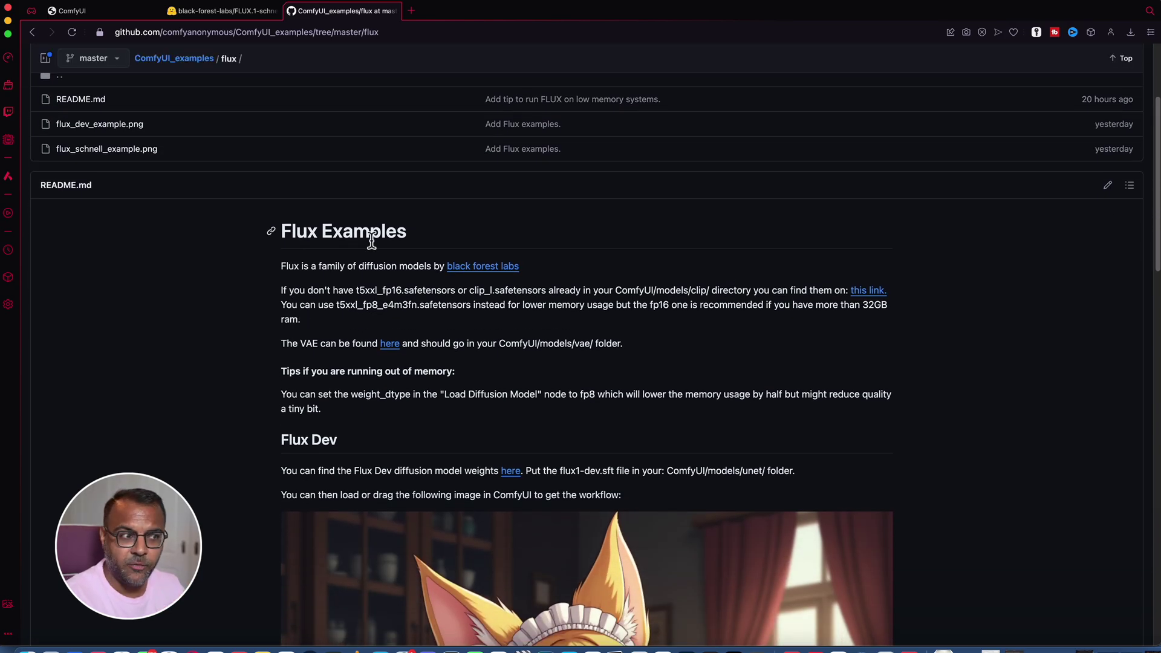
scroll(371, 239, down, 3)
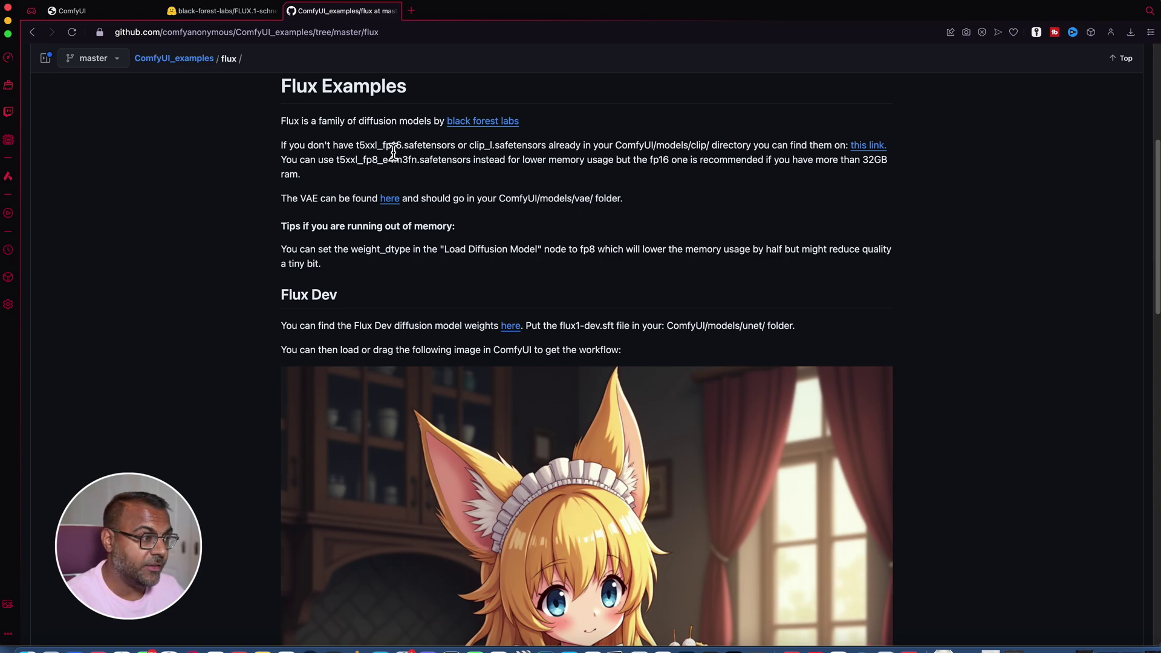
click(869, 145)
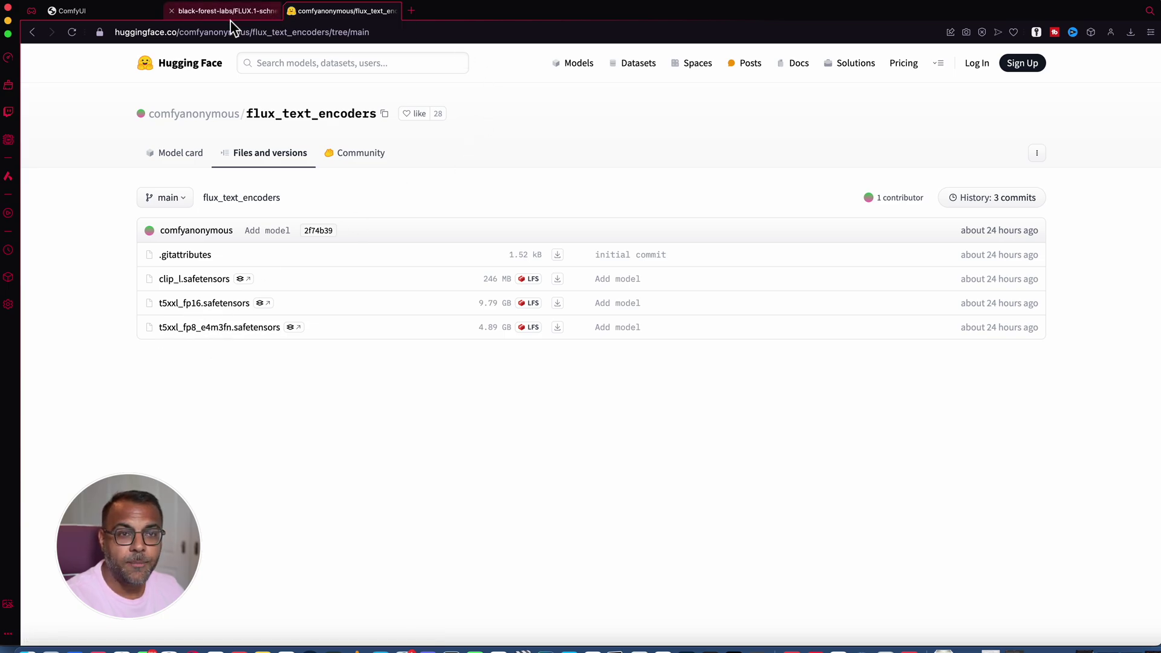
- Go back to the Flux examples page, then select the clip folder under ComfyUI models in Finder
click(33, 32)
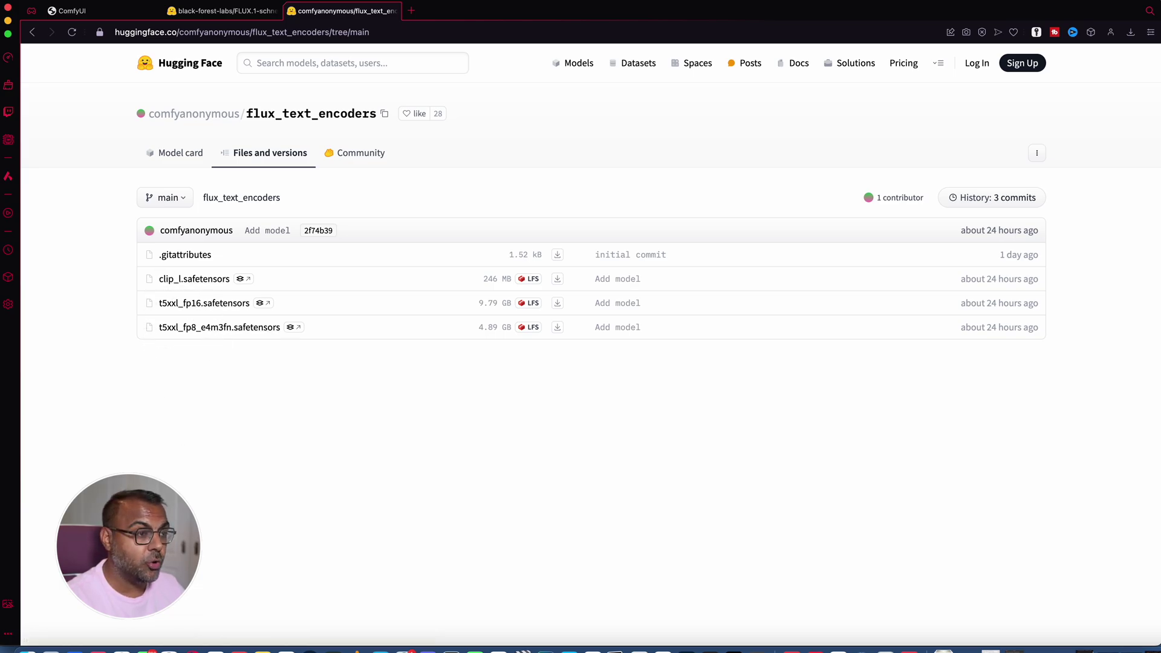
key(super+Tab)
click(438, 51)
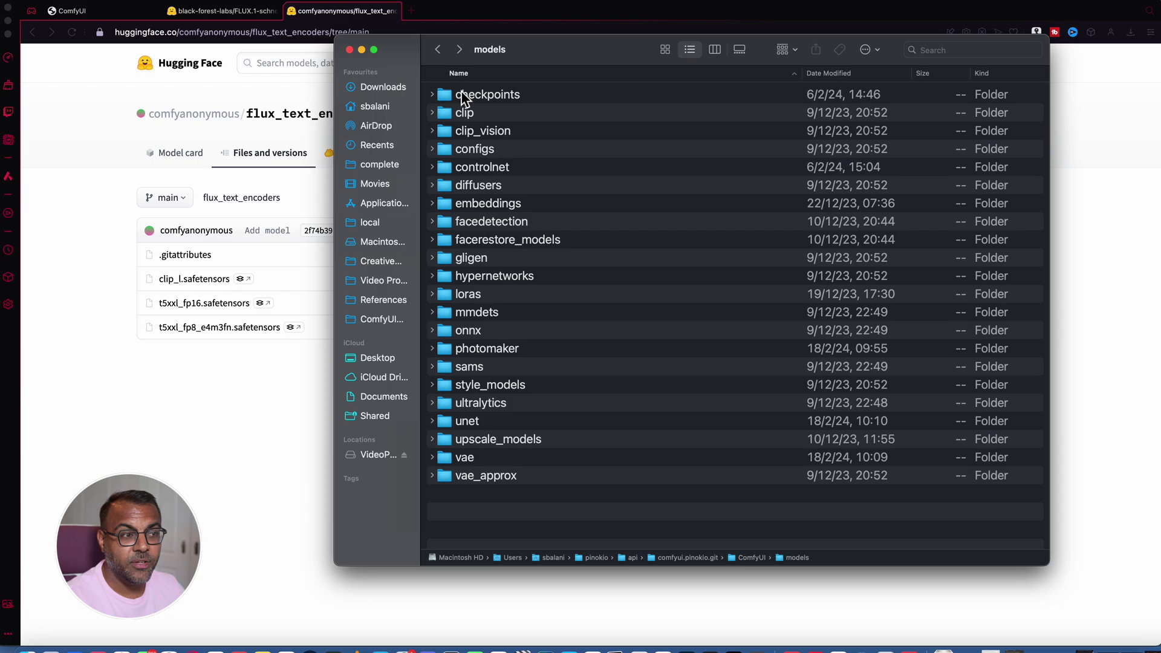
click(463, 112)
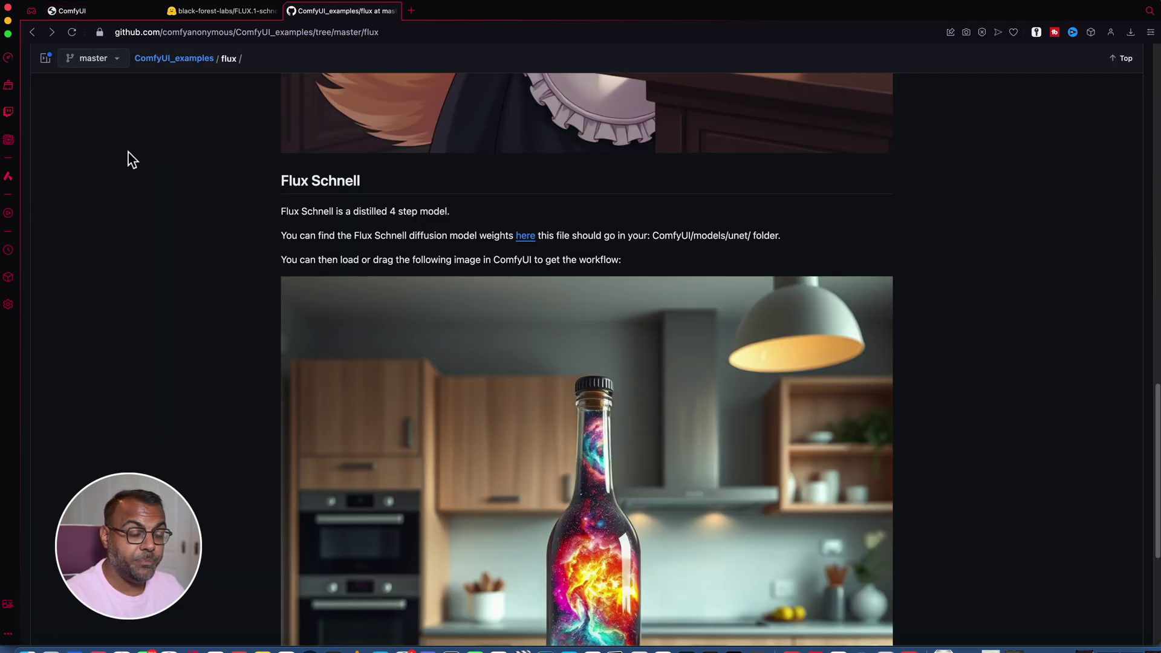
- Scroll the GitHub page through the Flux Dev and Flux Schnell examples
scroll(203, 211, up, 5)
scroll(203, 211, up, 3)
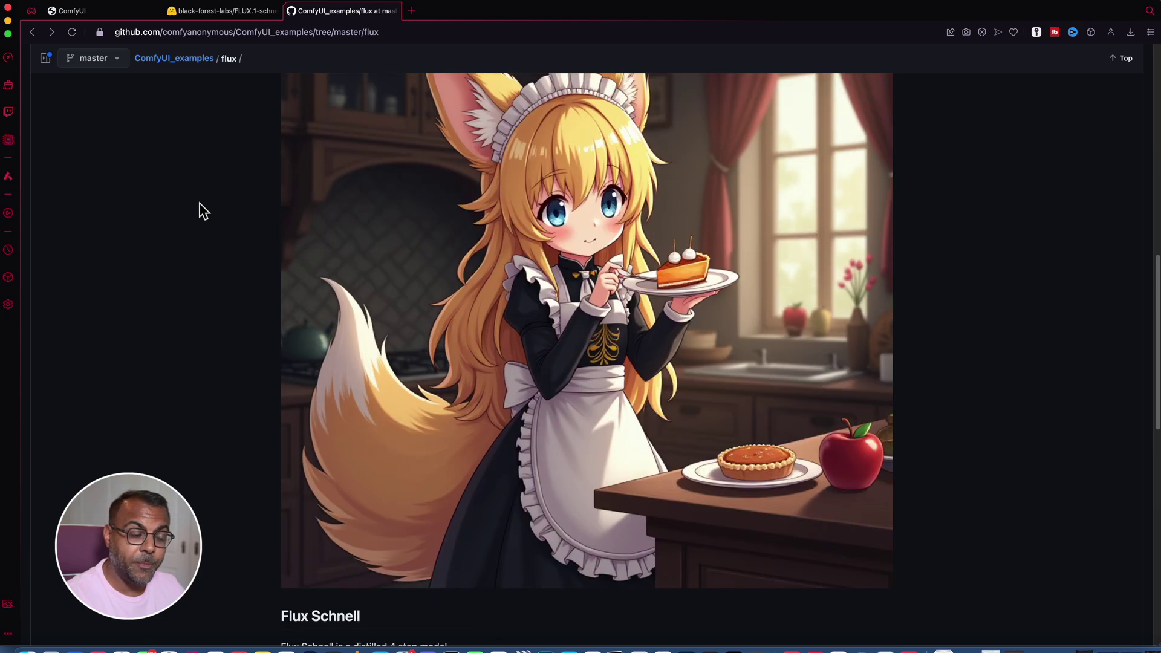
scroll(239, 321, down, 12)
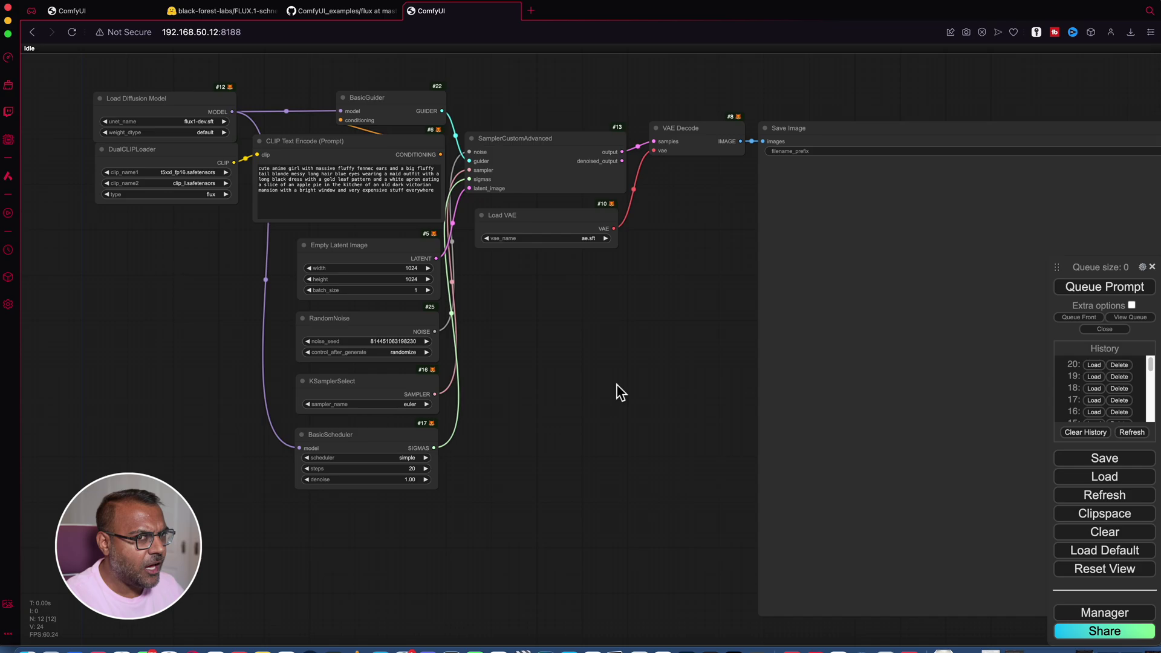
- Zoom and pan the Flux Dev graph to centre the guider and sampler nodes
scroll(199, 151, up, 4)
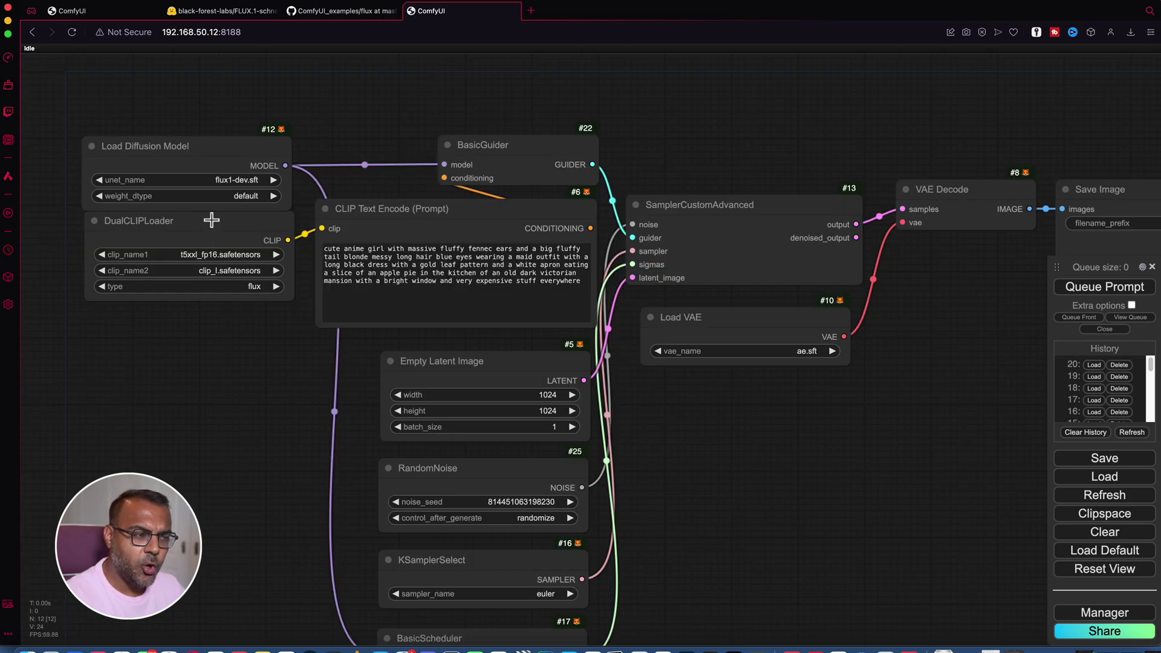
drag(847, 469, 690, 467)
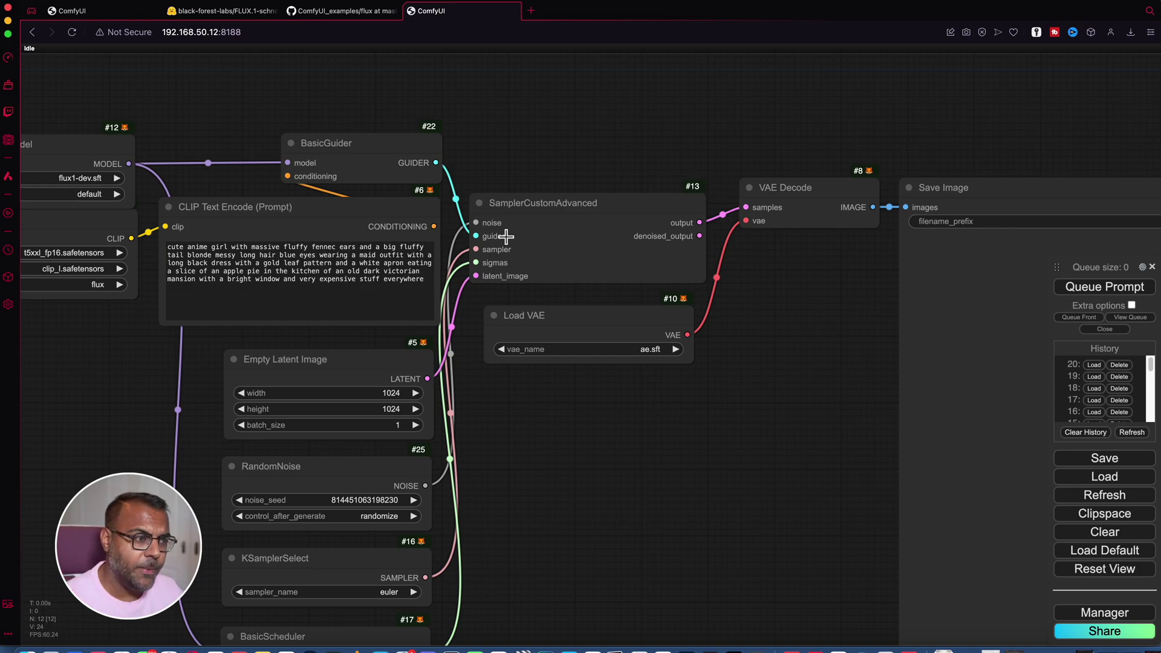
scroll(506, 236, down, 3)
scroll(599, 402, up, 1)
scroll(574, 258, up, 5)
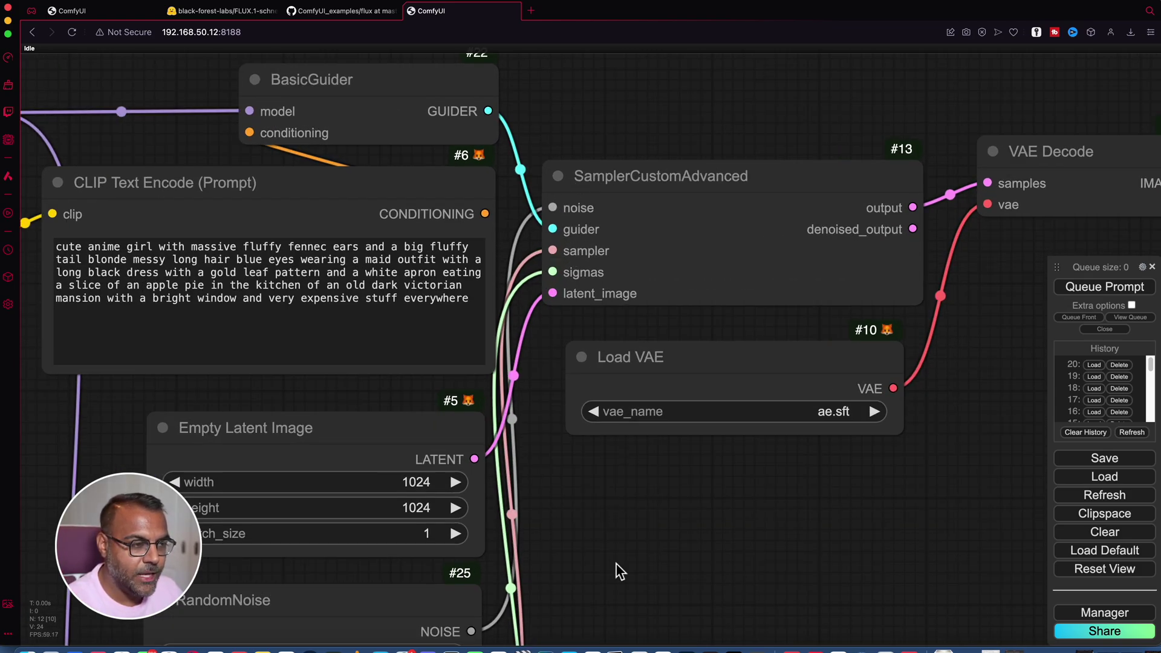
scroll(615, 563, down, 10)
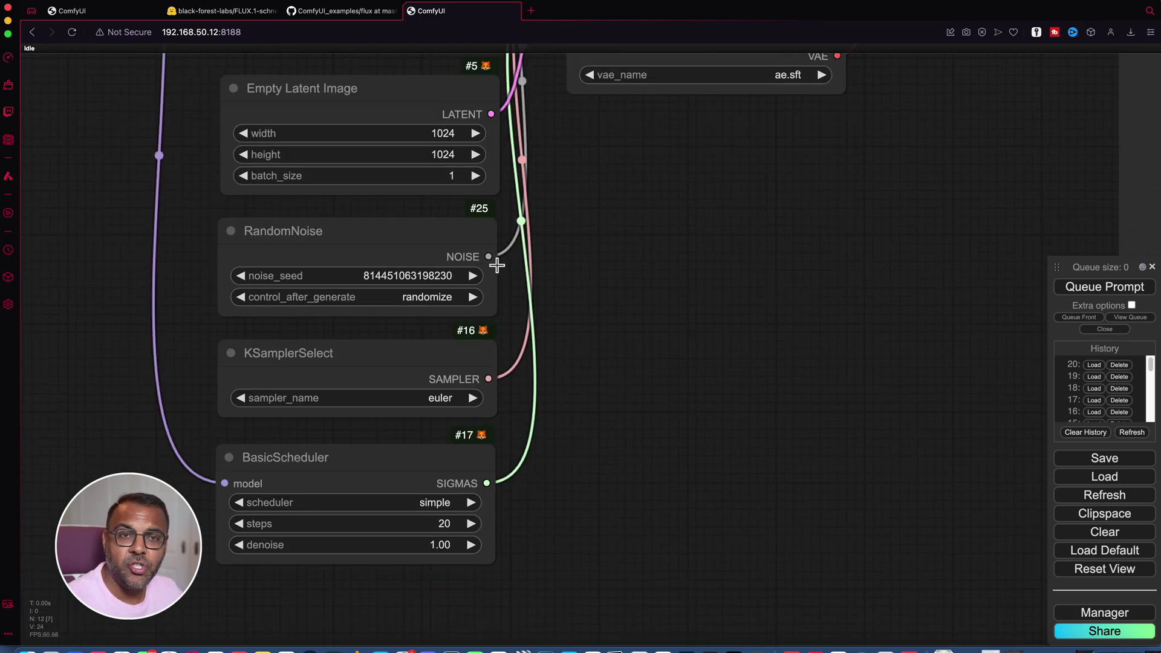
scroll(676, 513, up, 5)
drag(676, 513, 658, 486)
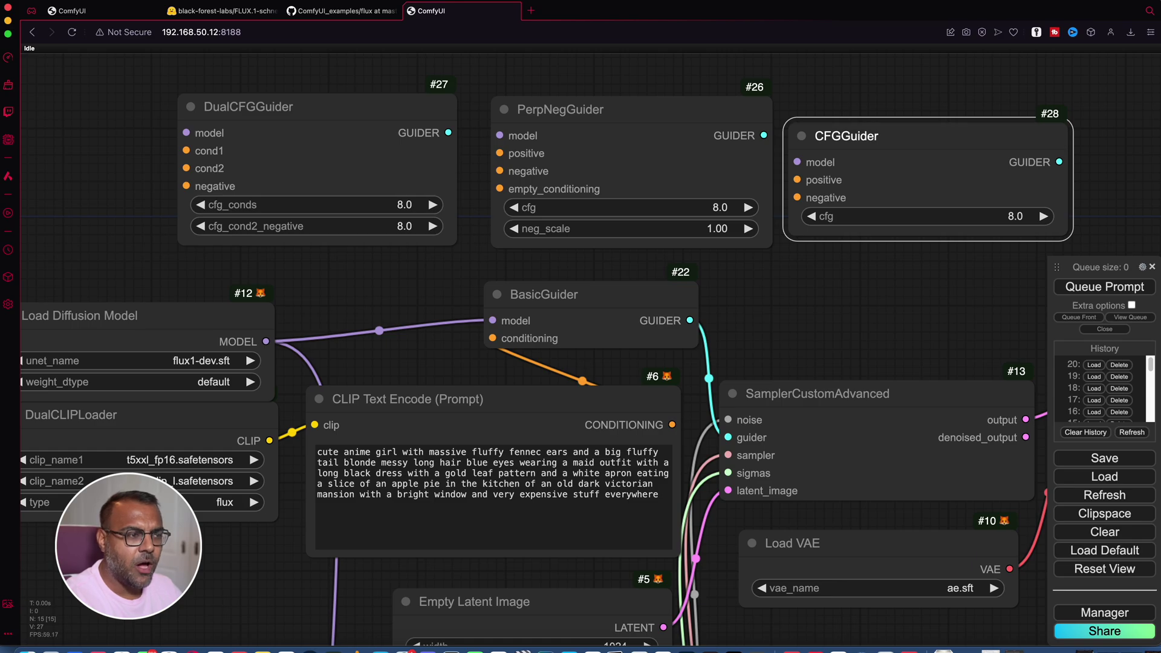
- Pan across the loader and VAE Decode nodes, then move Load Diffusion Model up and left
drag(859, 135, 858, 113)
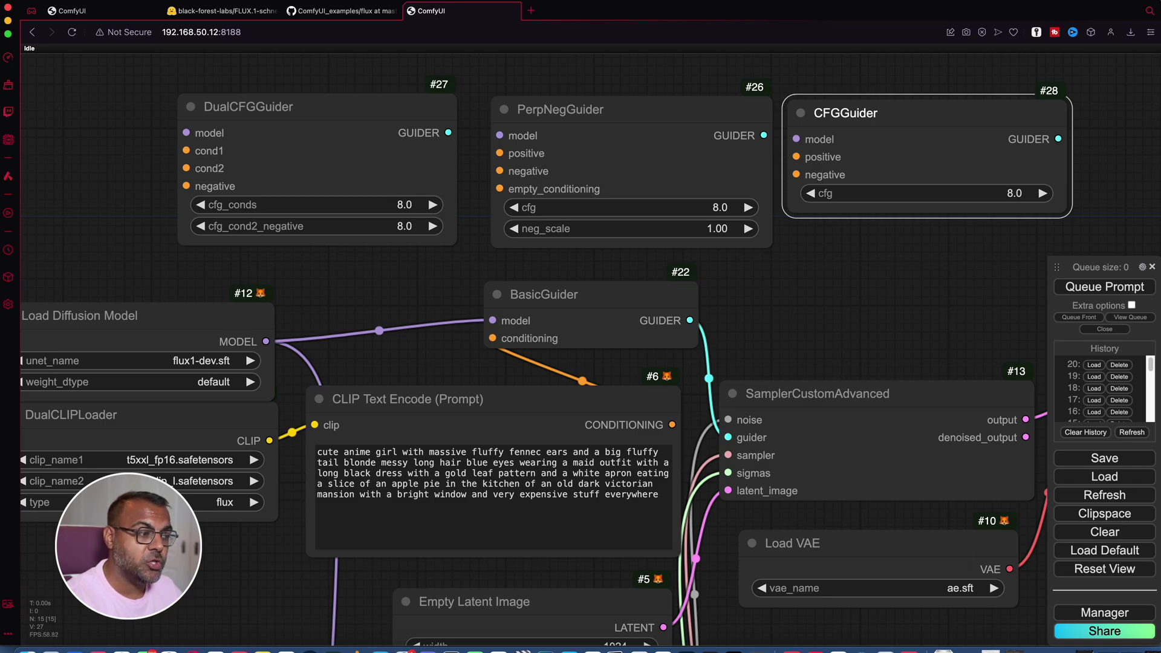
drag(363, 272, 566, 95)
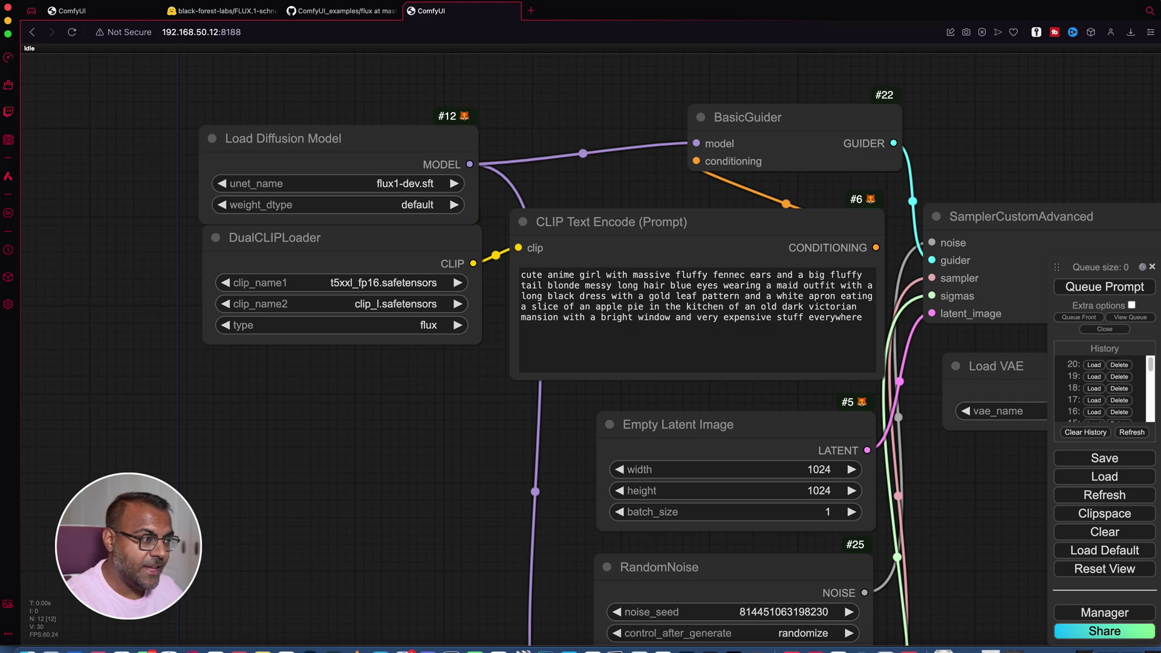
drag(363, 424, 176, 418)
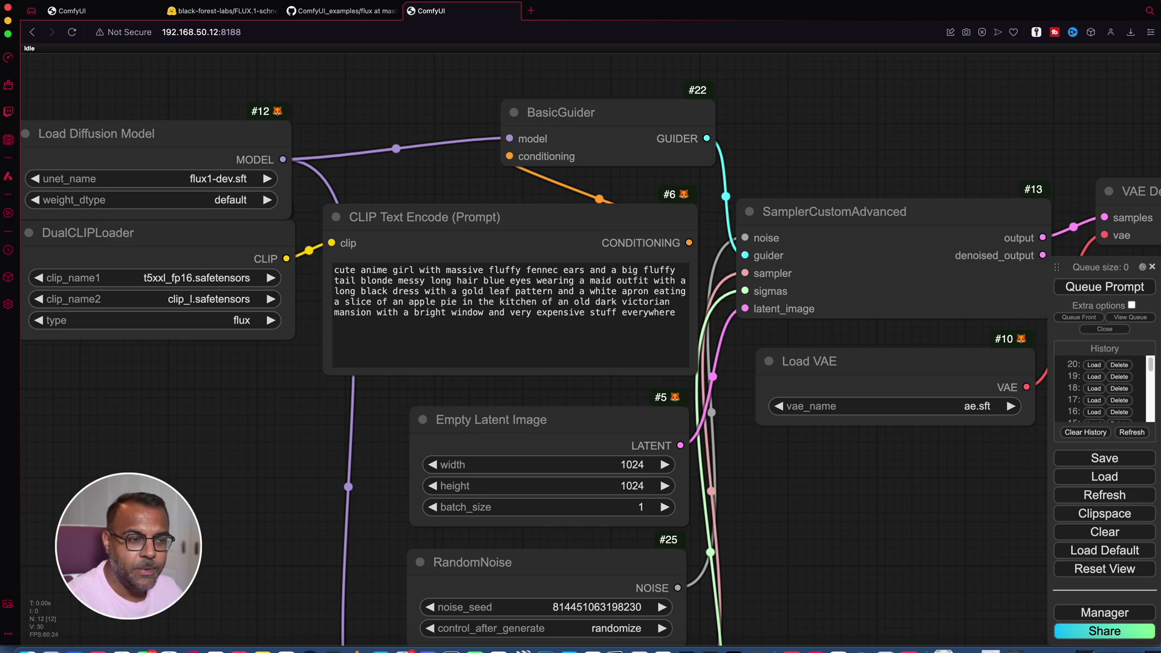
drag(581, 363, 798, 366)
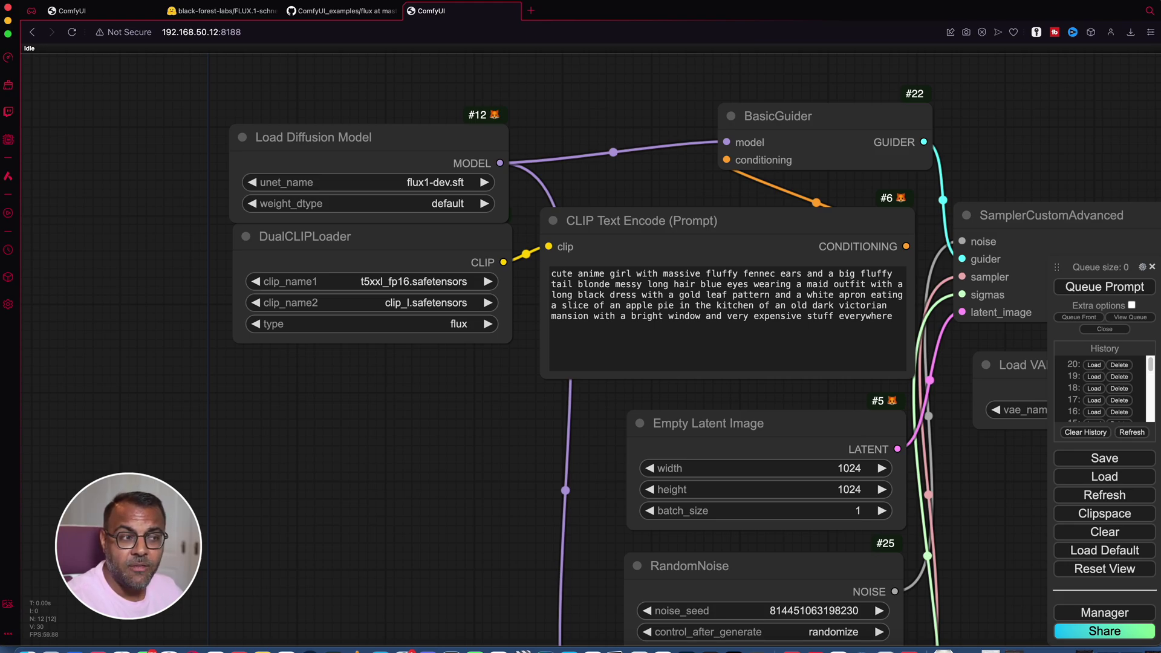
drag(339, 138, 318, 88)
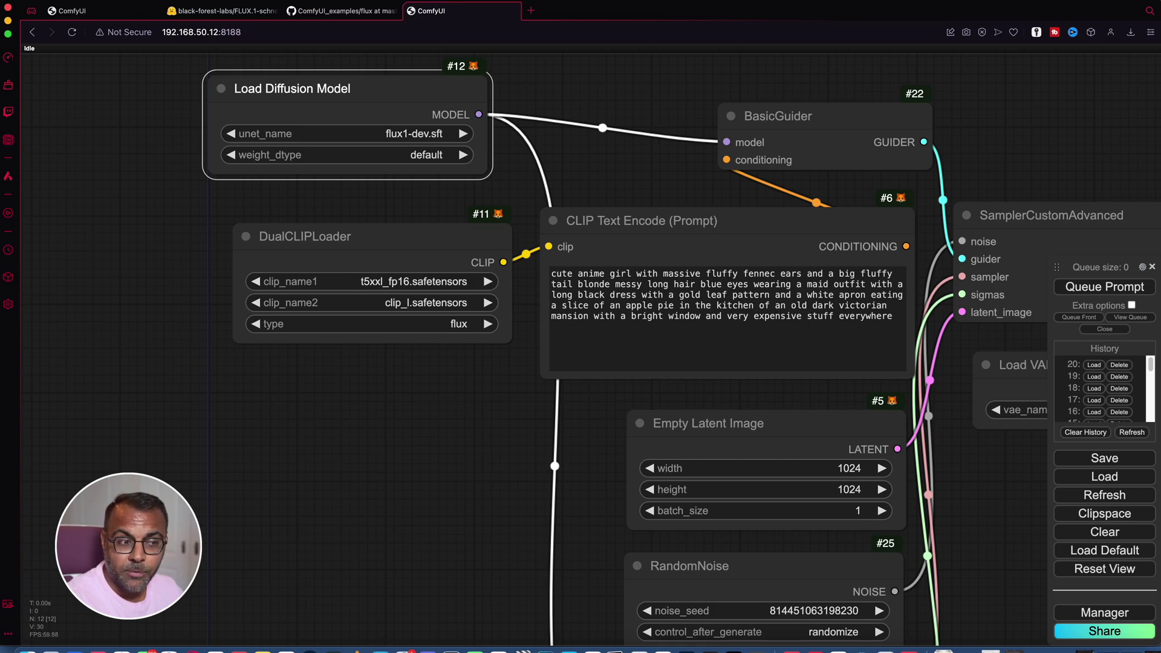
- Set DualCLIPLoader's clip_name1 to t5xxl_fp8_e4m3fn.safetensors, keeping the type at flux
drag(327, 235, 304, 231)
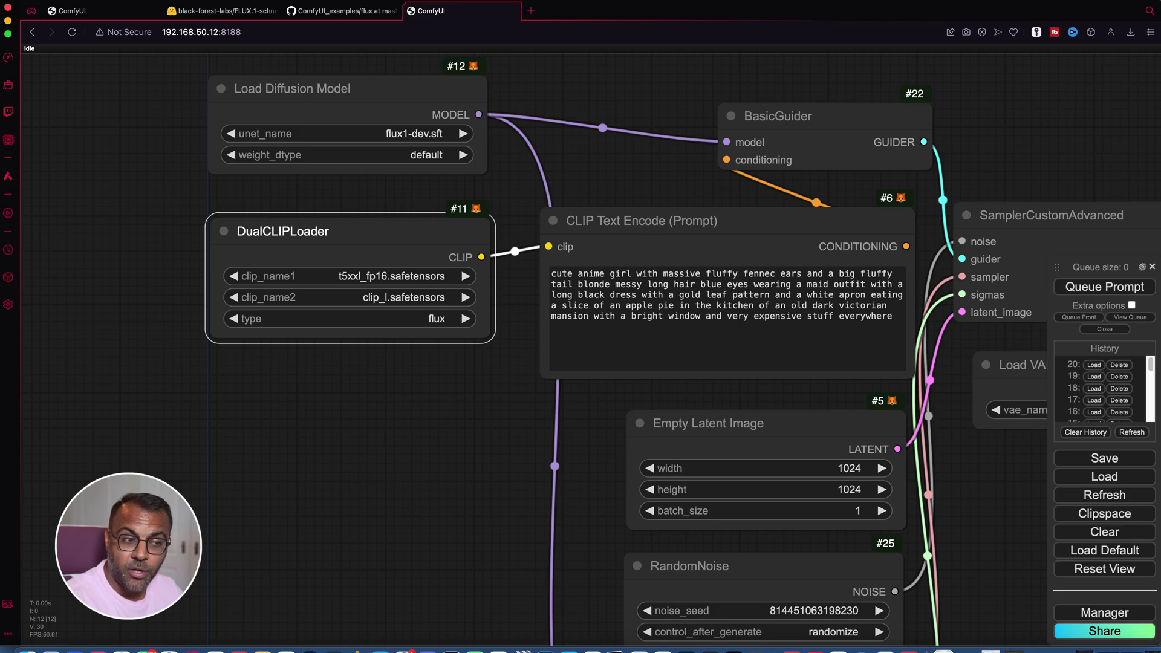
click(466, 275)
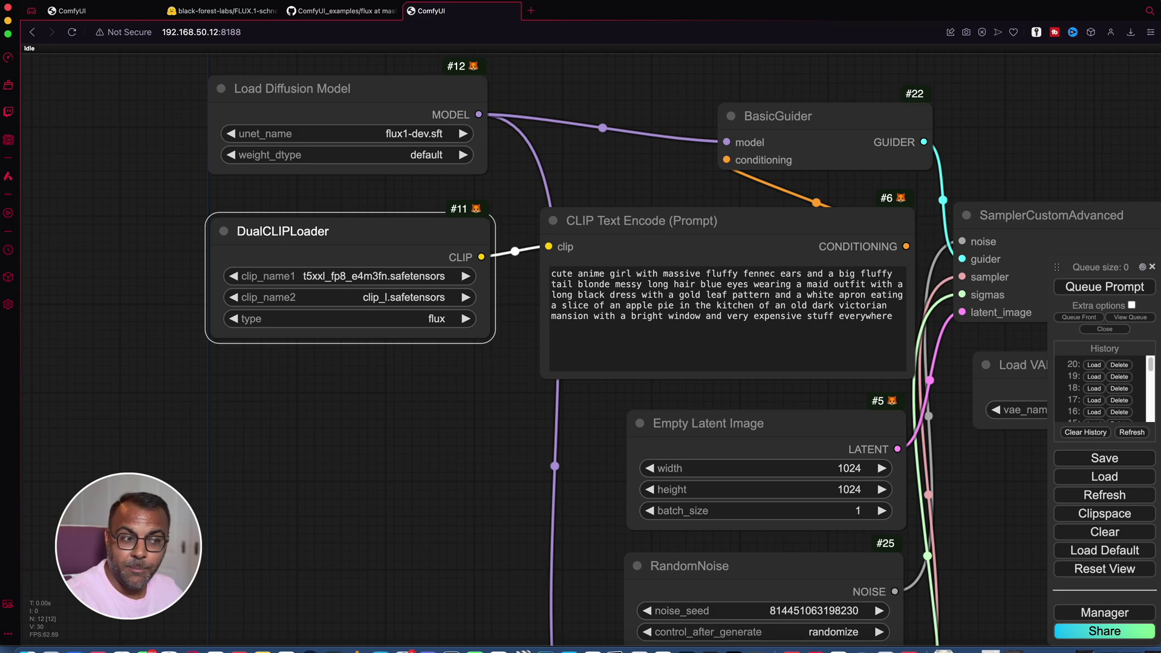
click(424, 318)
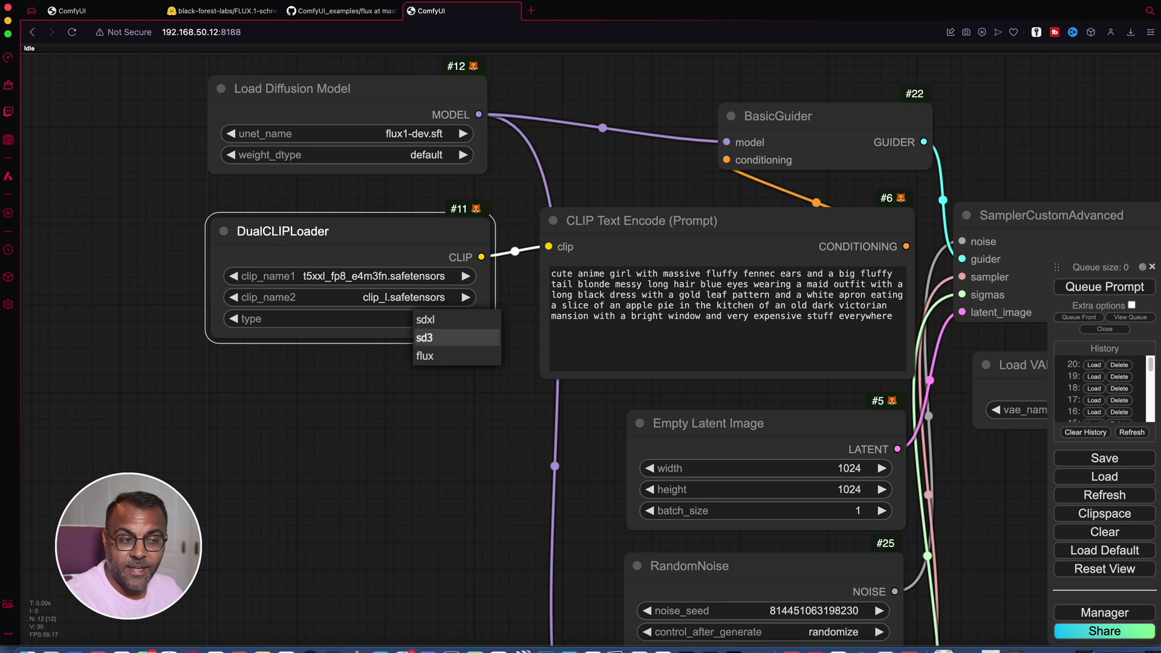
click(425, 355)
drag(459, 393, 96, 327)
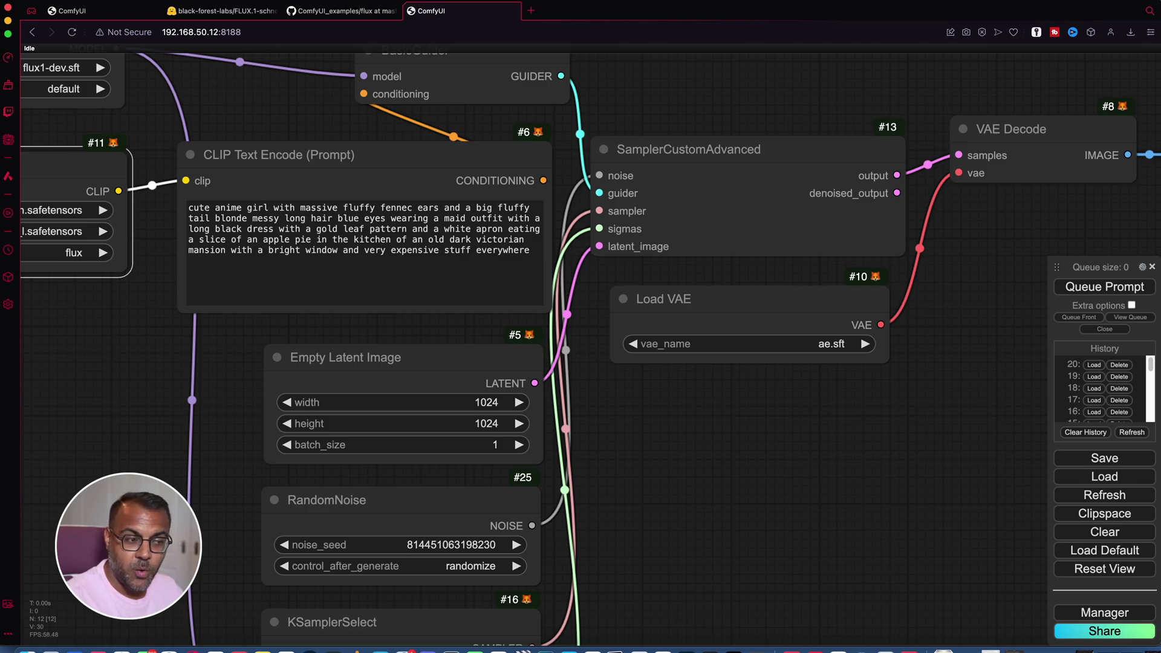
scroll(580, 344, down, 5)
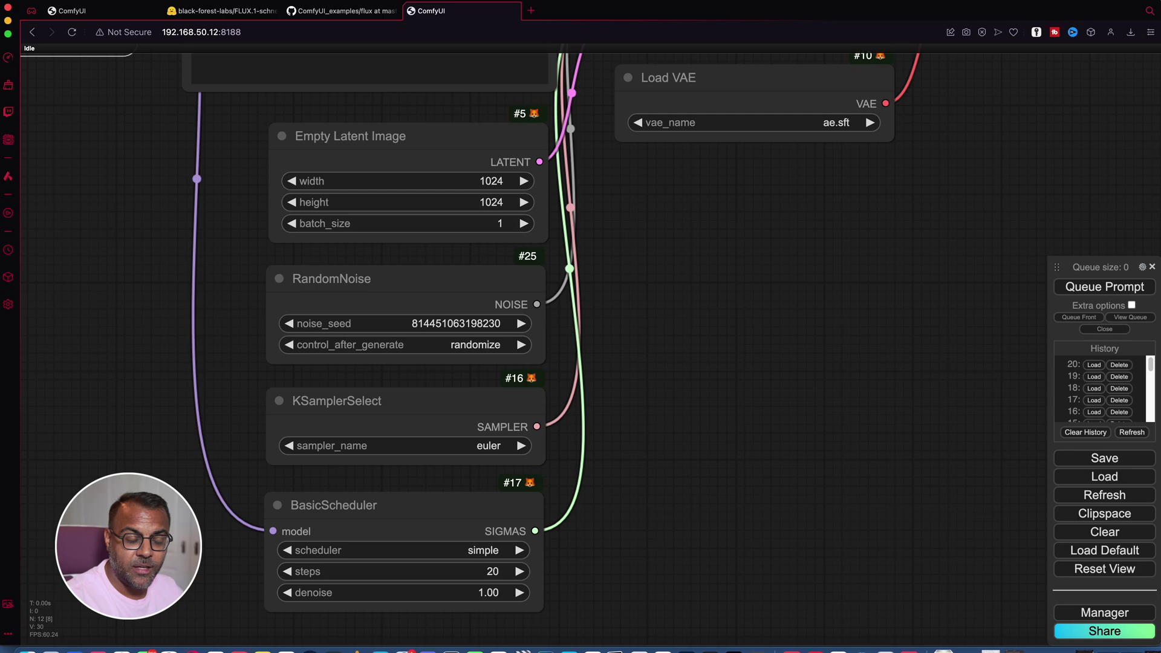
click(484, 446)
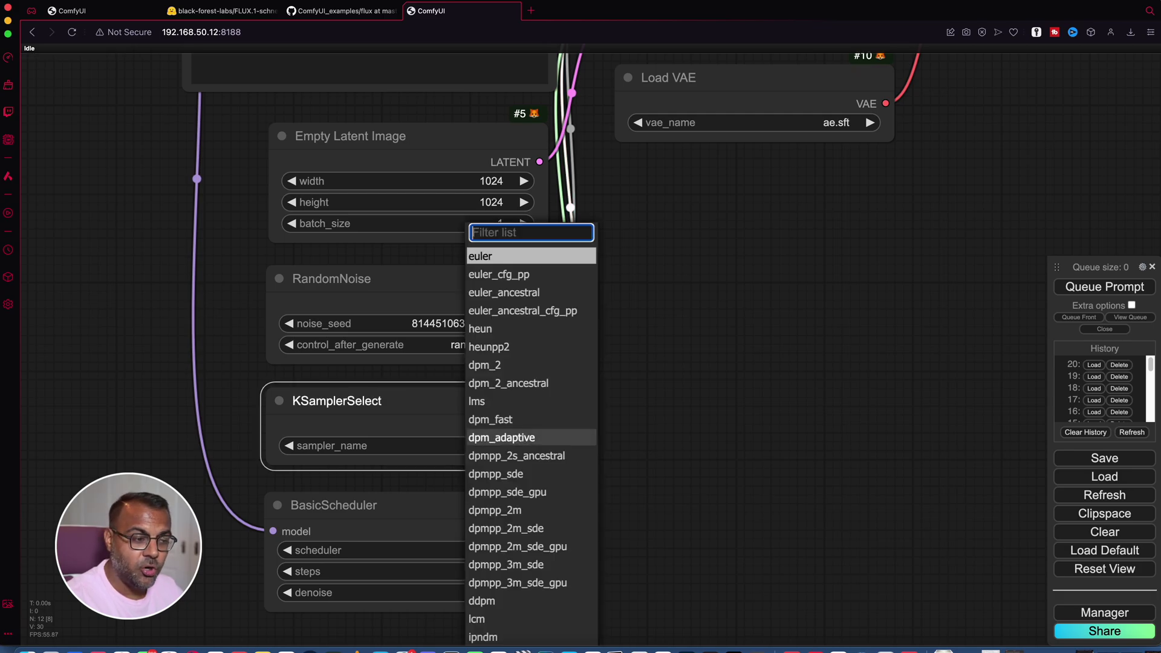
scroll(533, 310, up, 4)
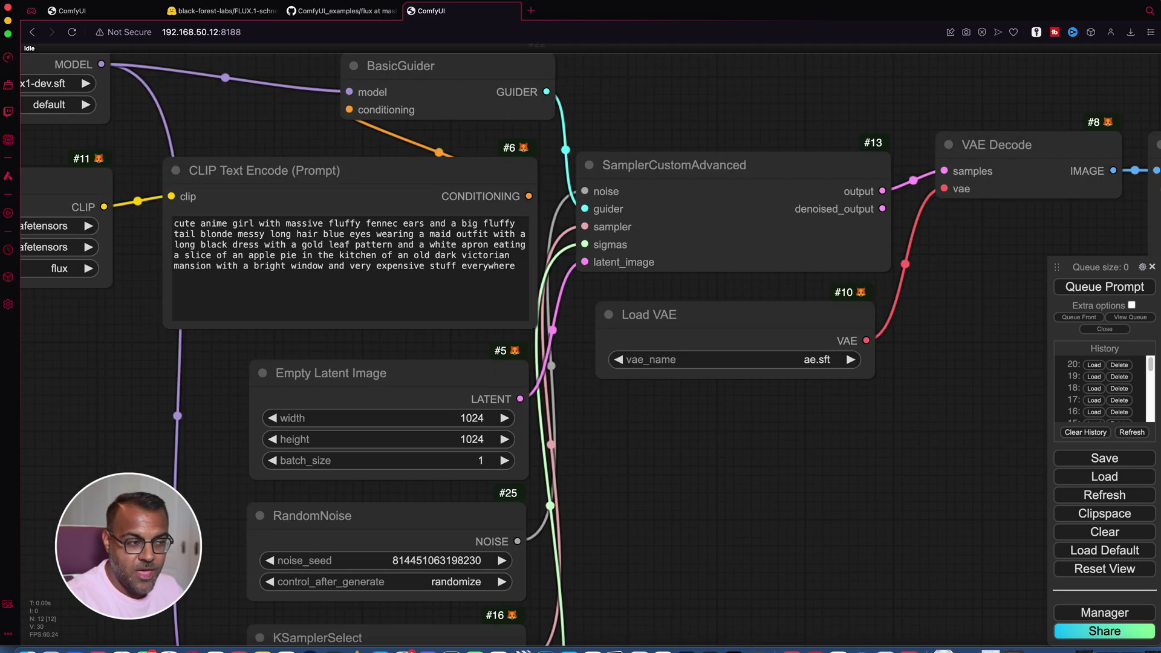
scroll(580, 345, down, 7)
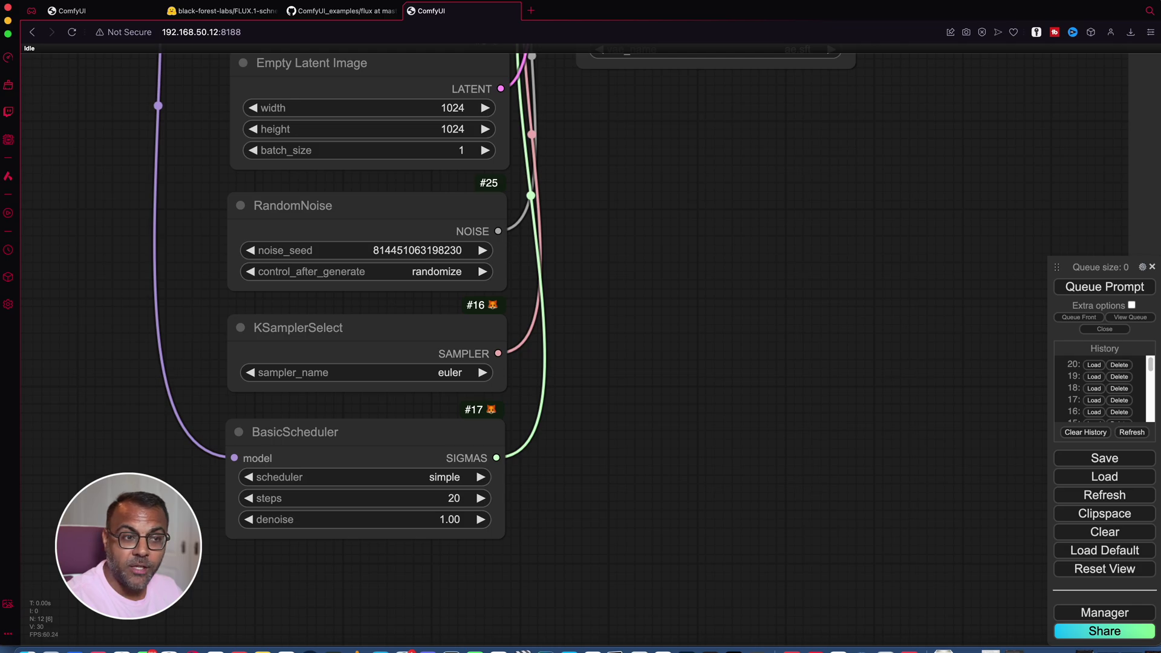
drag(726, 242, 912, 572)
drag(726, 362, 320, 317)
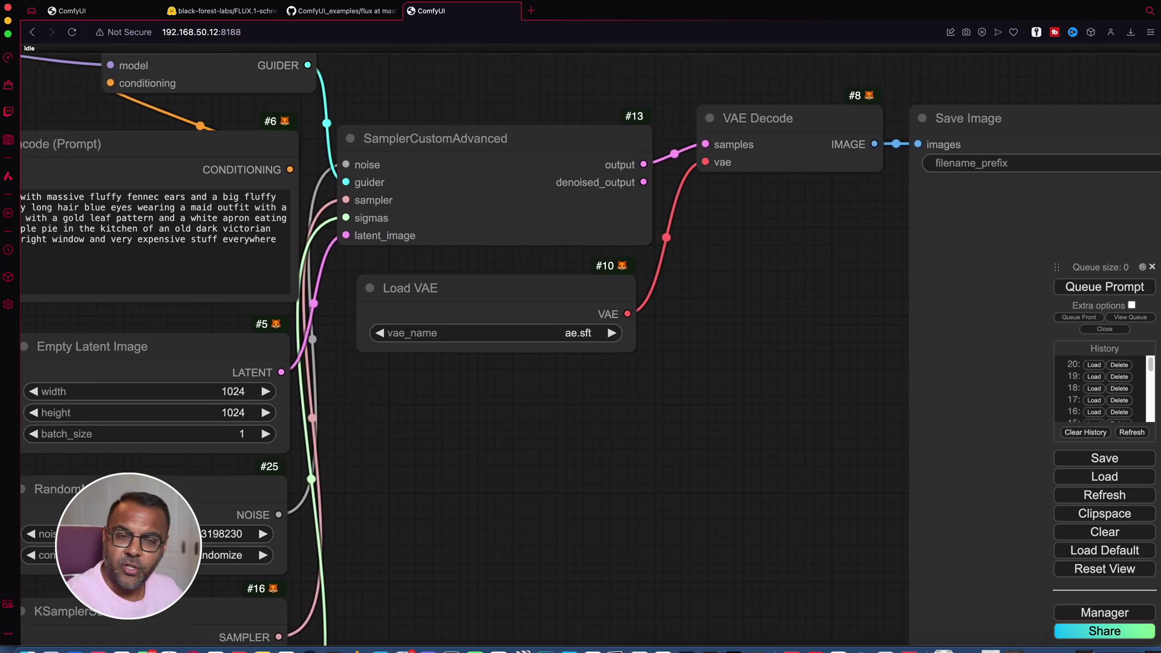
drag(726, 424, 805, 453)
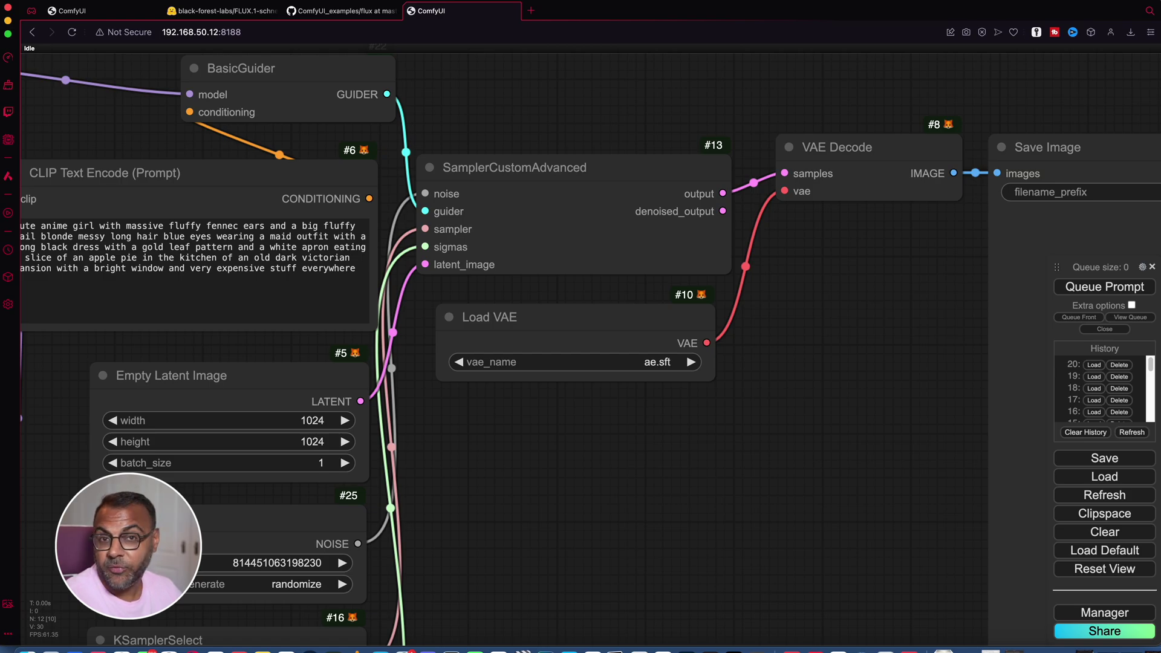
drag(786, 453, 632, 441)
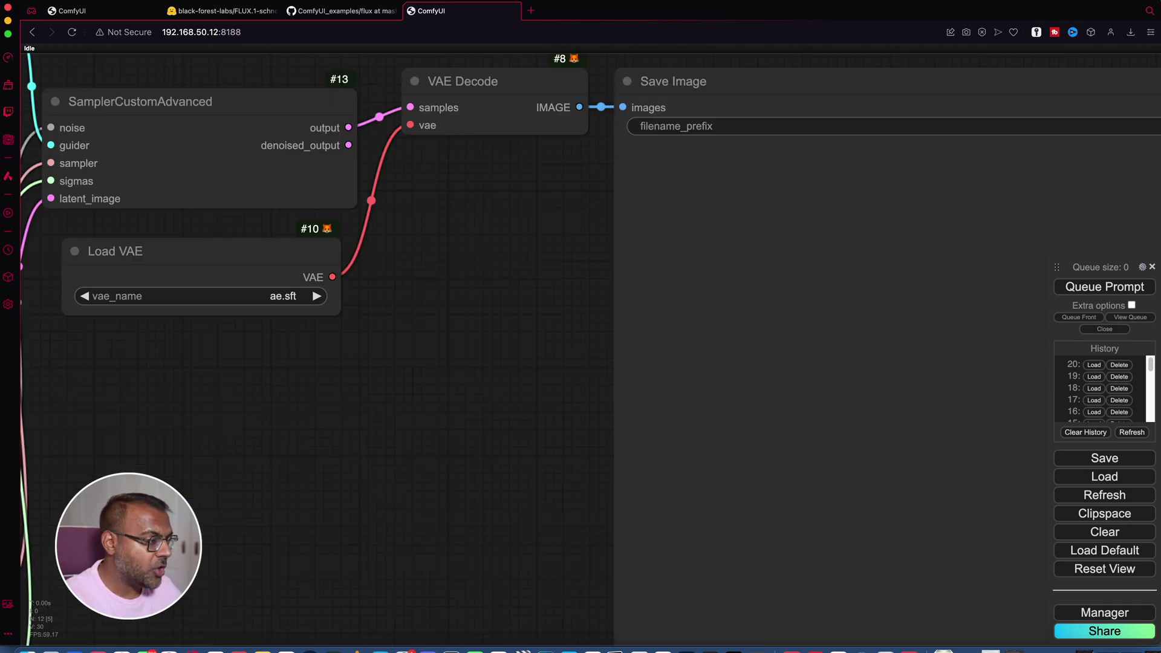
- Preview flux_dev_example.png full size from Downloads, then return to the GitHub Flux examples page
key(super+Tab)
key(space)
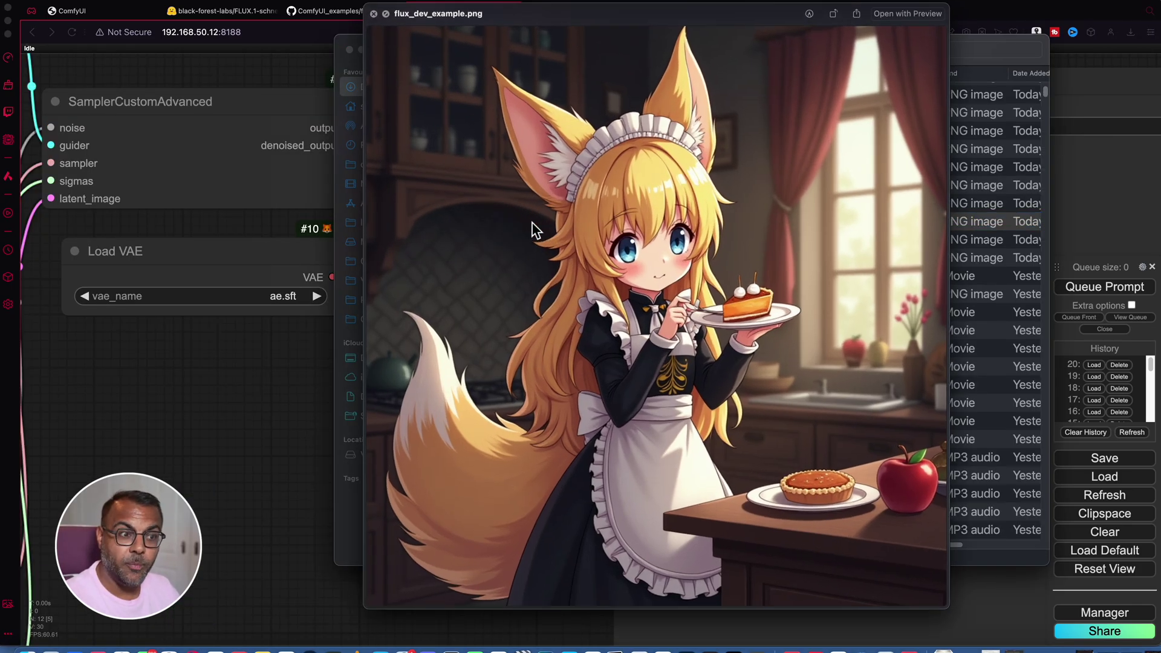
key(space)
key(super+Tab)
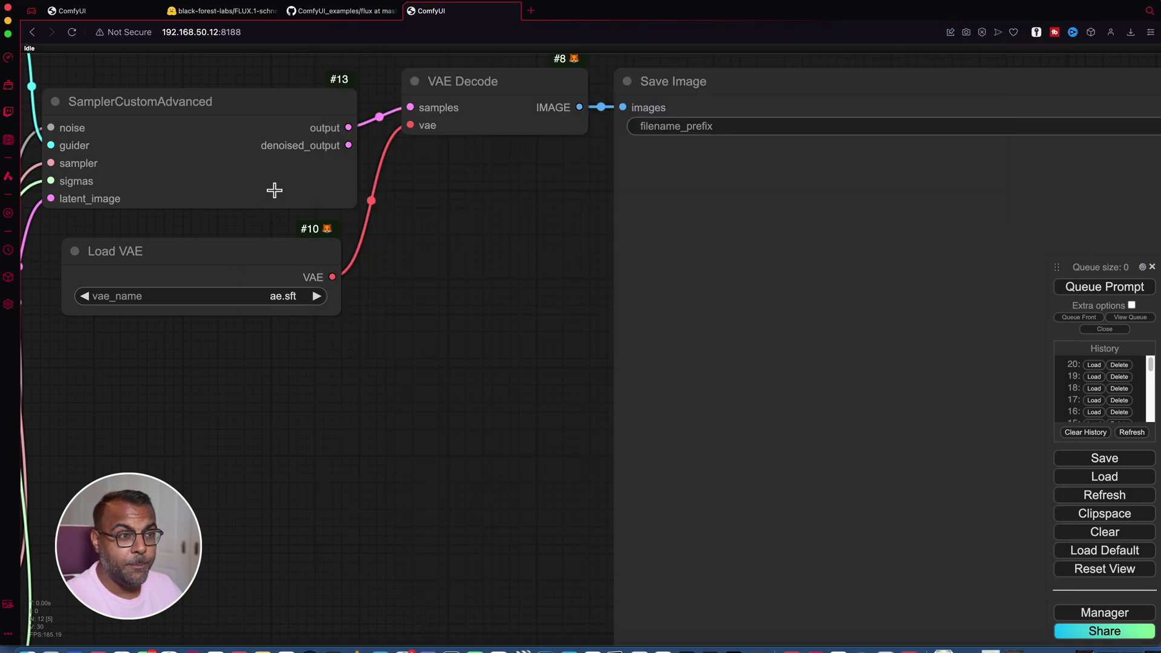
click(341, 10)
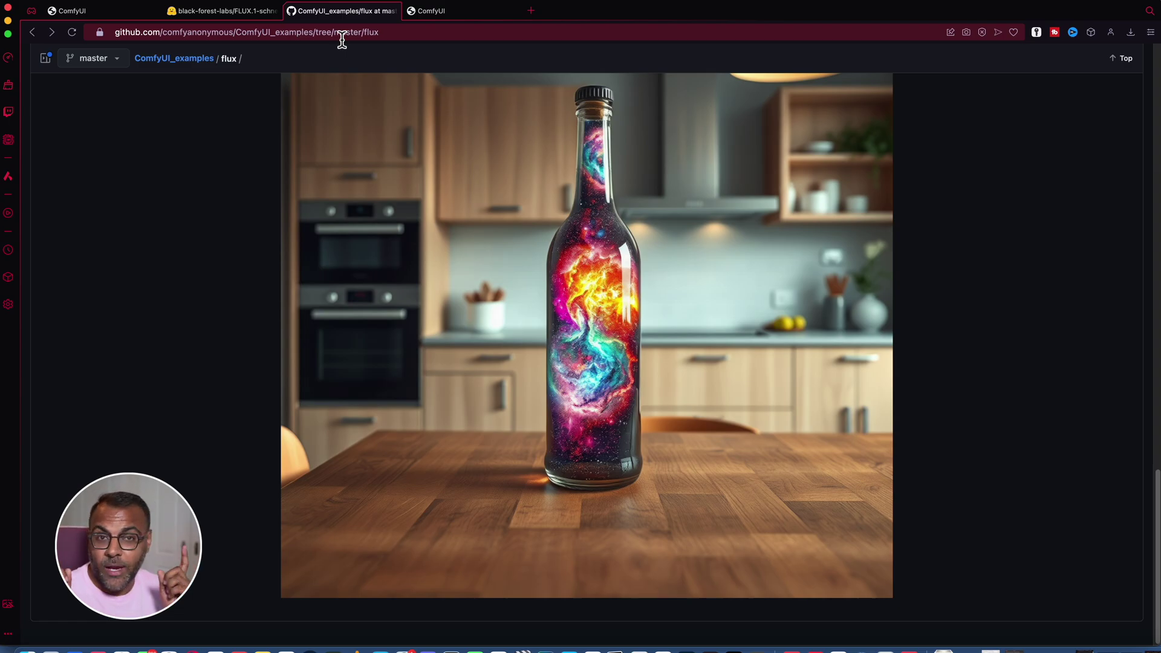
key(super+1)
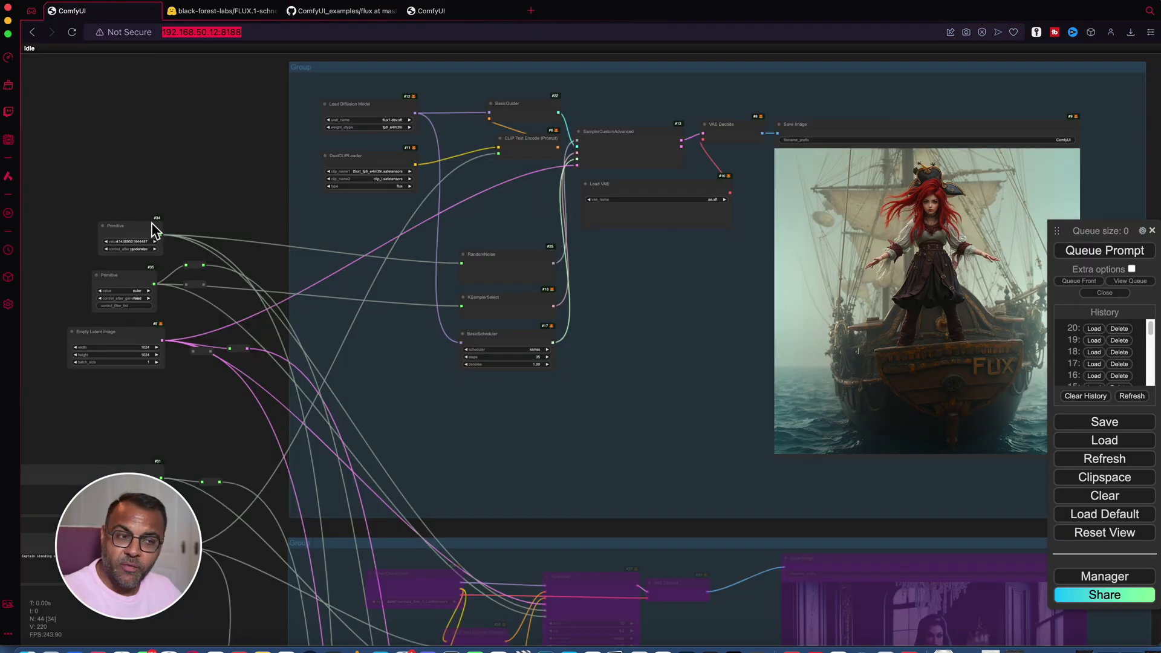
scroll(129, 341, down, 5)
scroll(133, 351, up, 4)
scroll(187, 325, right, 3)
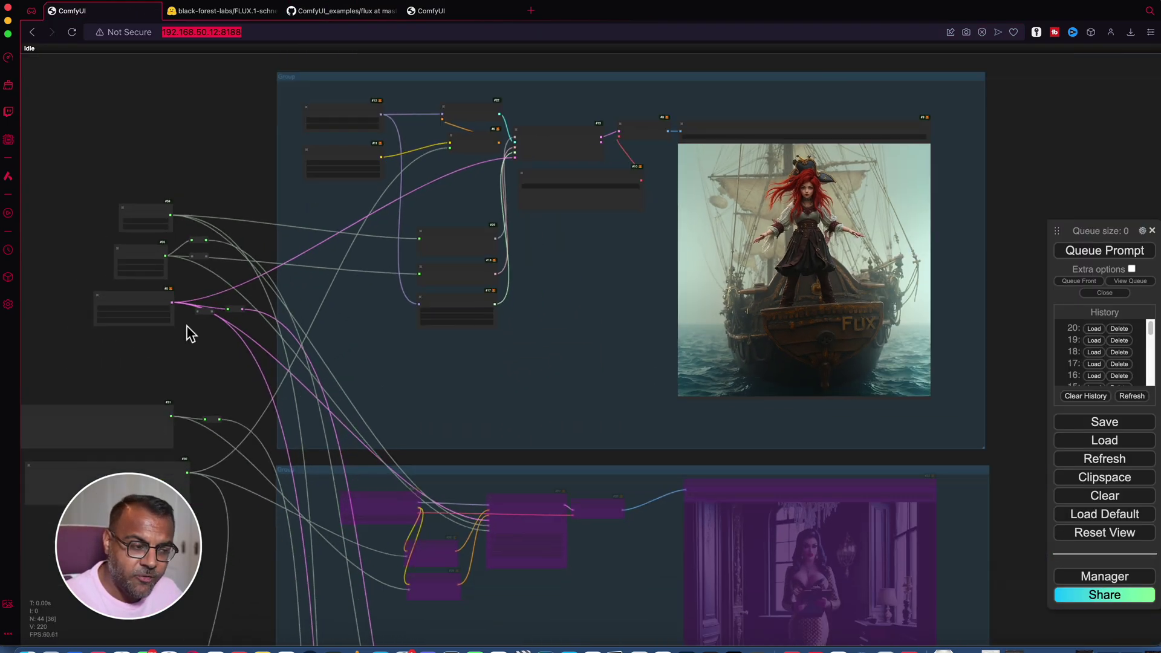
scroll(190, 375, down, 1)
drag(190, 375, 205, 410)
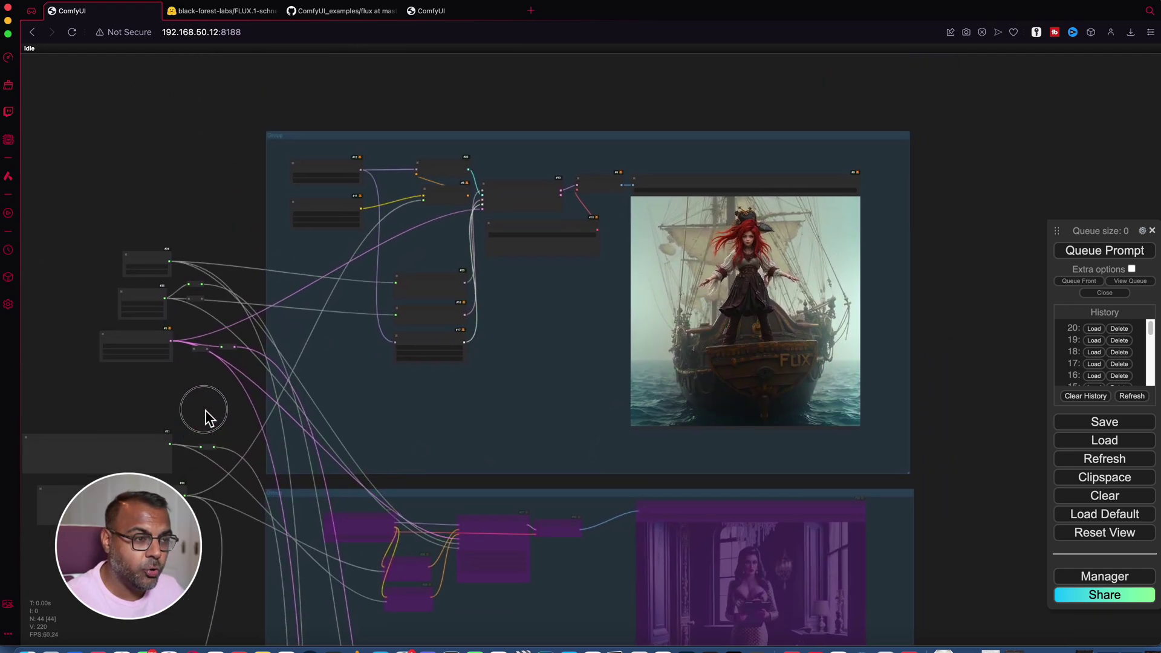
scroll(303, 282, up, 4)
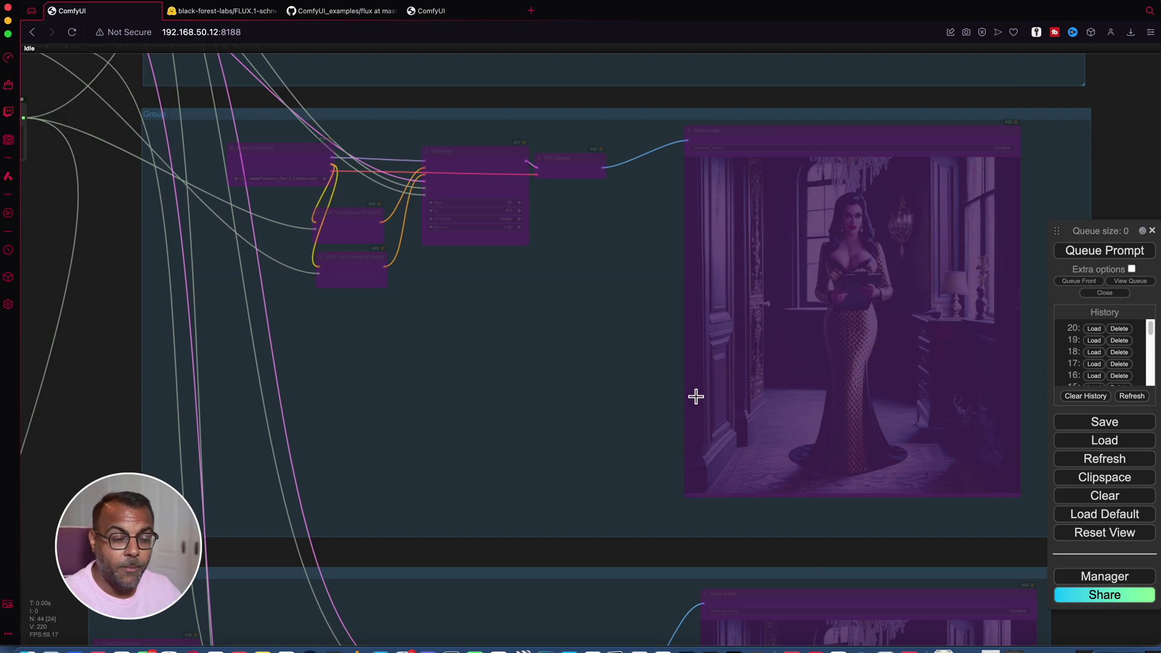
drag(36, 555, 175, 312)
scroll(144, 128, down, 7)
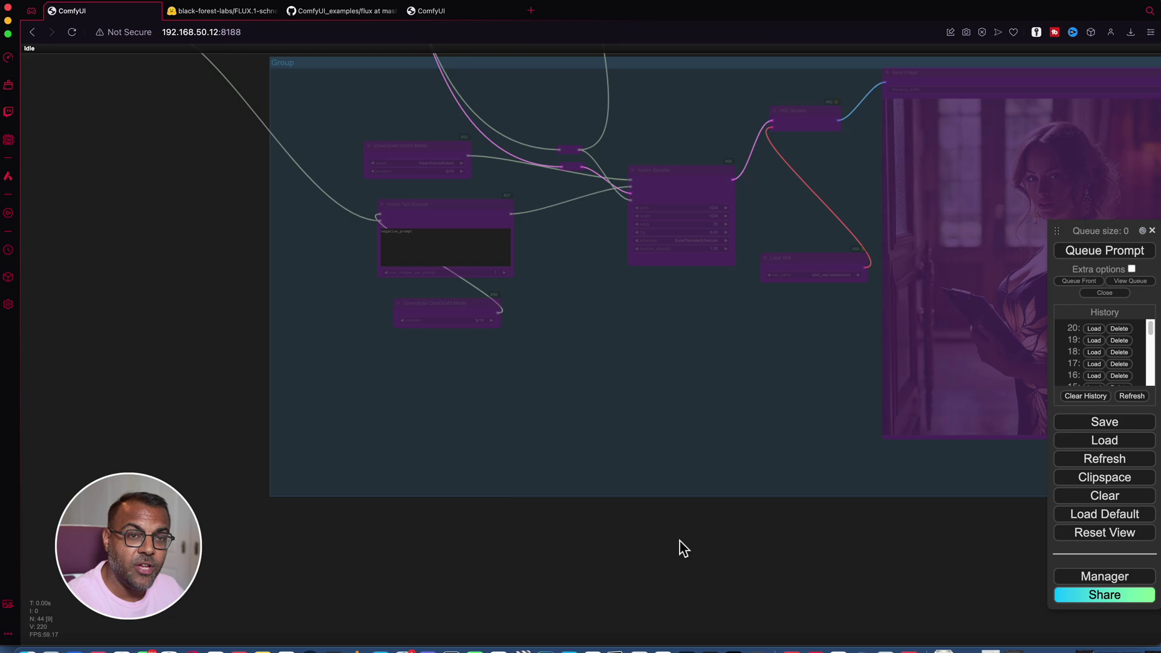
scroll(605, 581, right, 5)
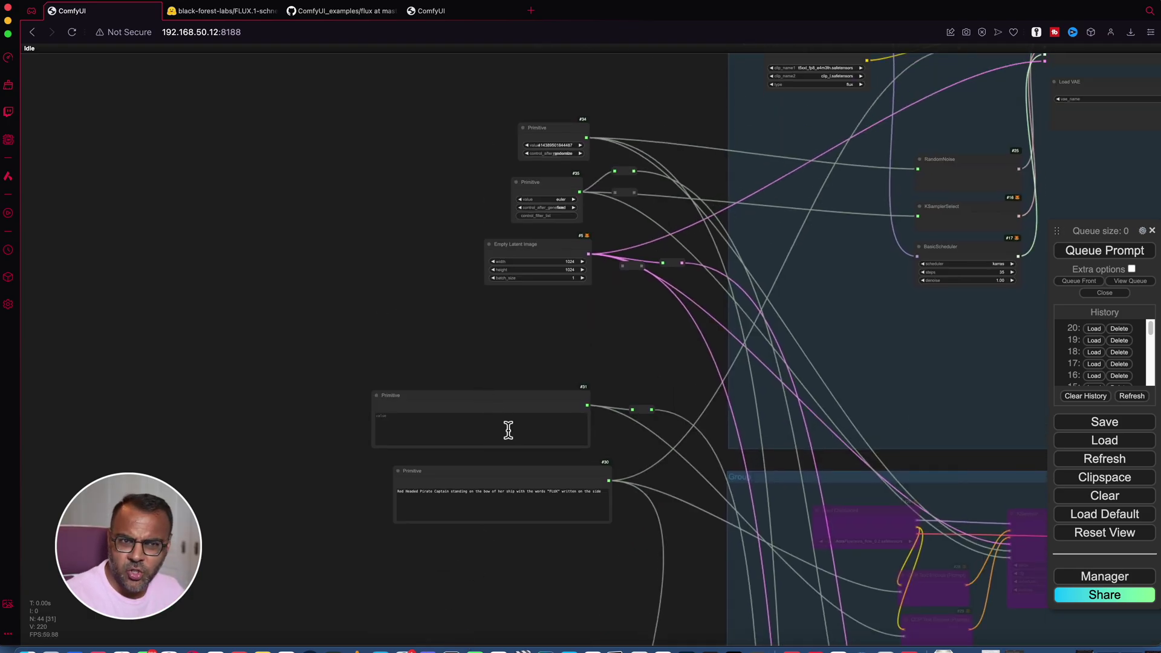
- Pan the grouped workflow to bring the pirate ship output image into view
drag(508, 430, 362, 324)
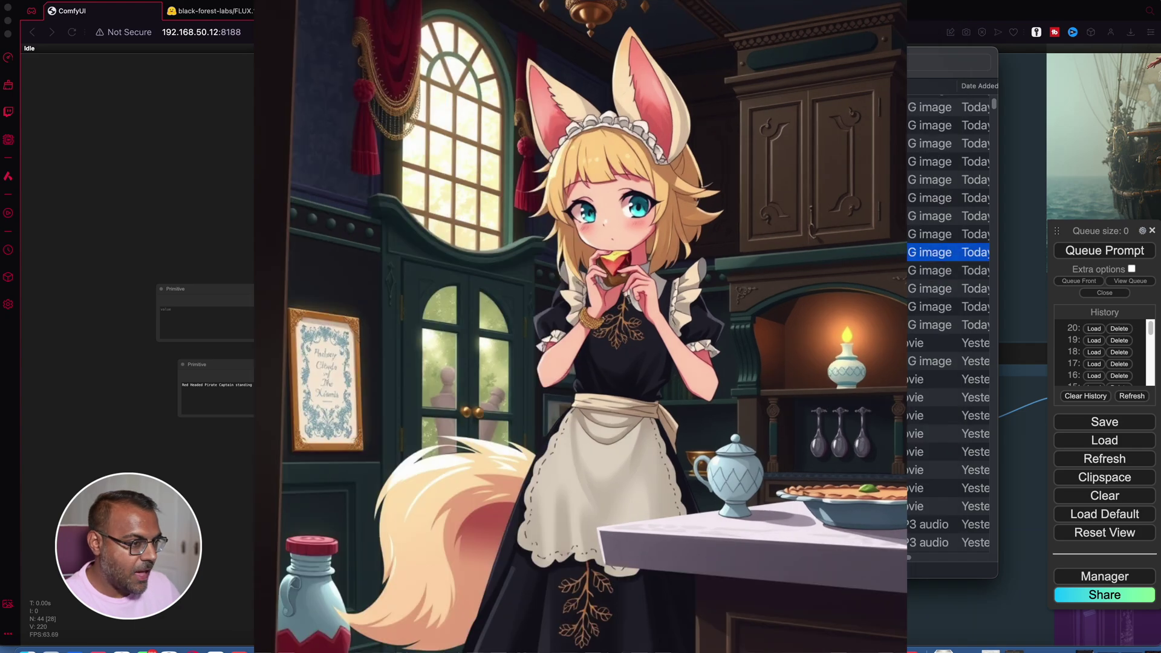
- Step back to the previous fox-girl maid image, the one holding a lattice pie
key(Up)
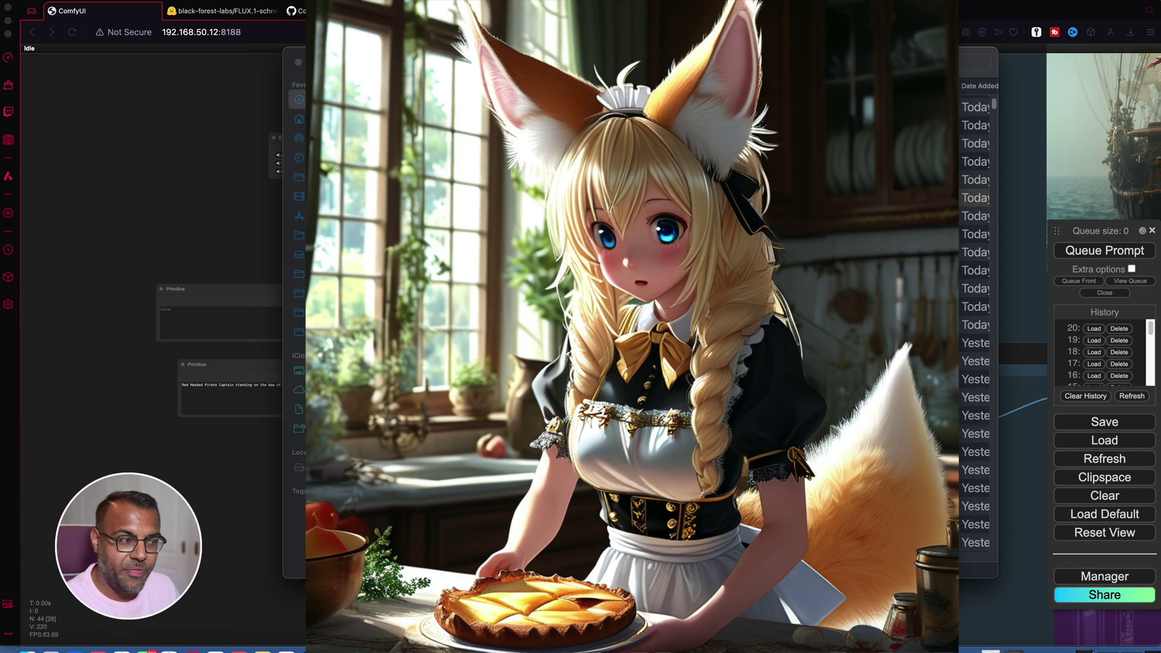
- Close the Quick Look image preview to return to the Finder Downloads list
key(space)
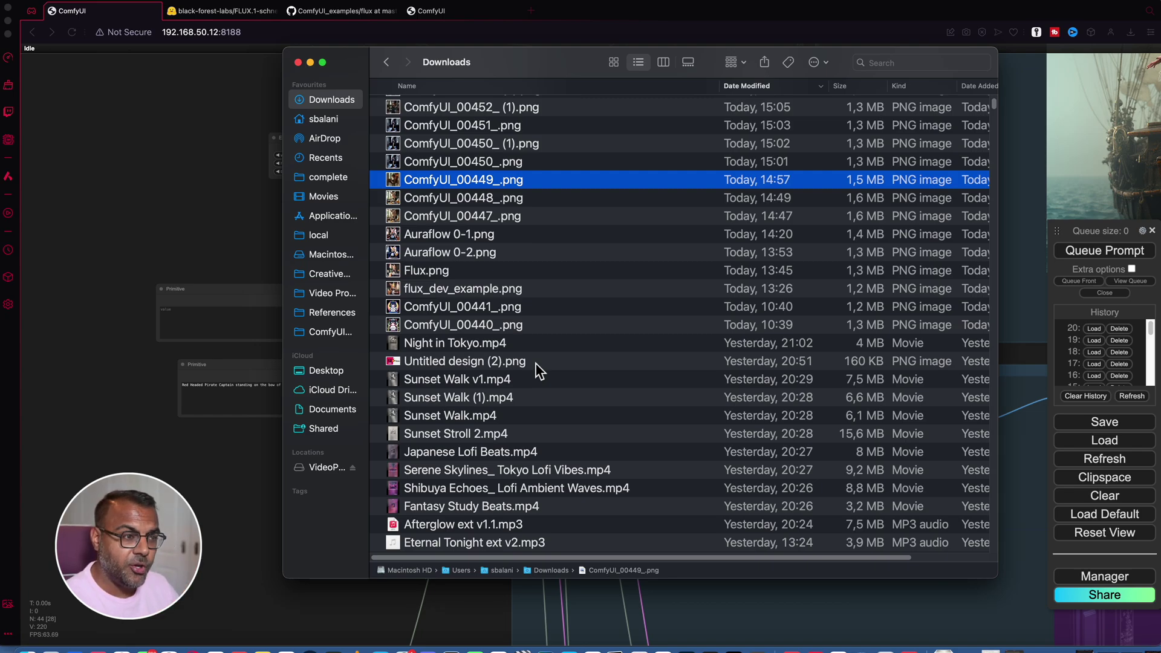
- Preview ComfyUI_00449_.png and step through neighbouring clipboard-holding woman renders in Quick Look
key(space)
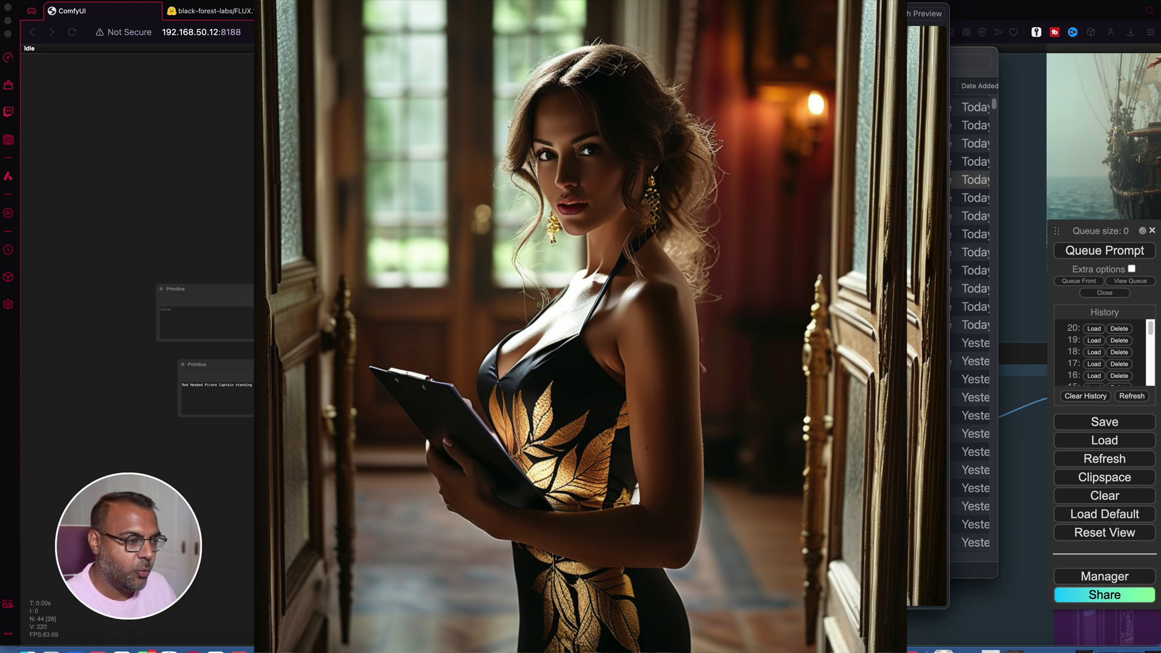
key(Down)
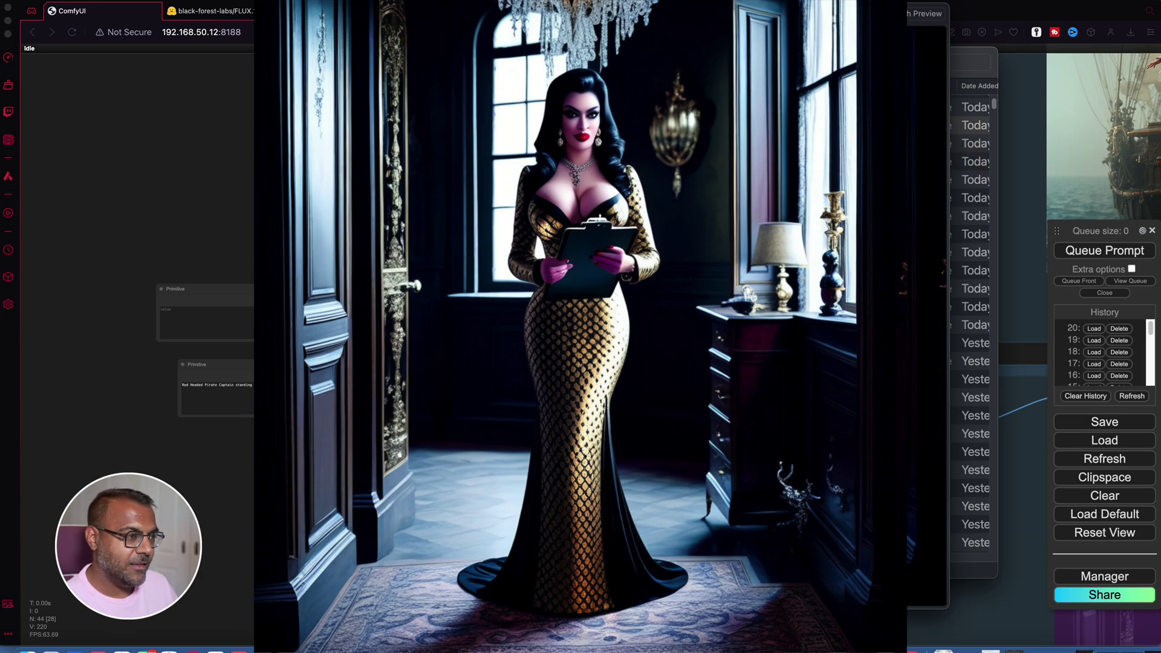
key(Down)
key(Up)
key(Up)
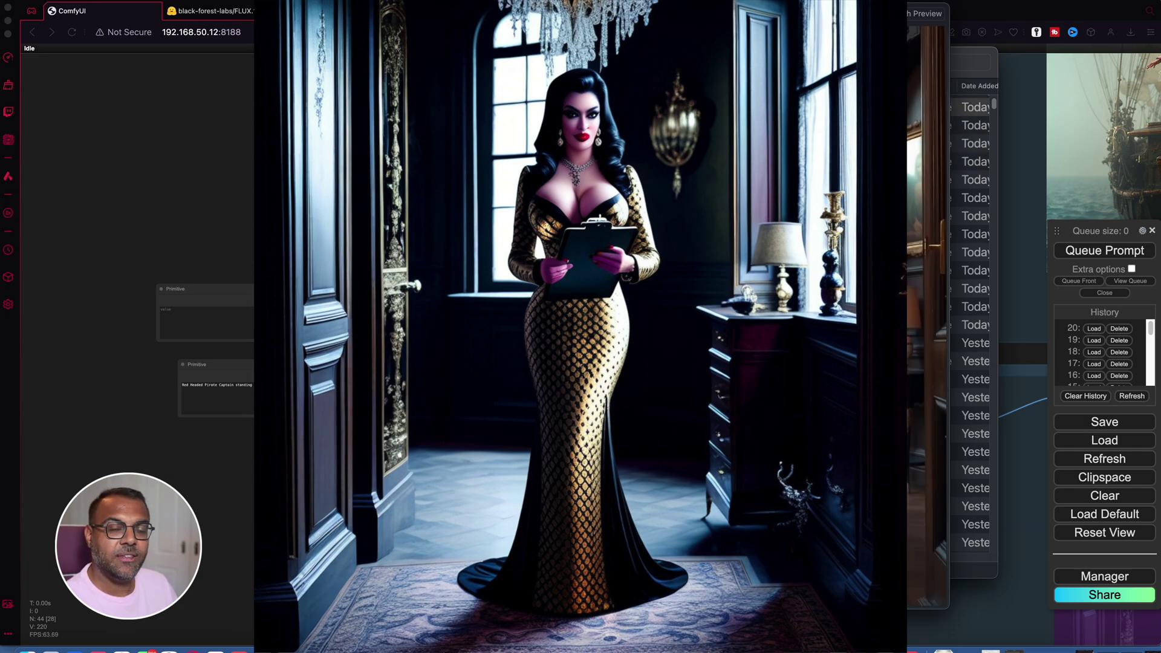
key(Down)
key(Down)
key(Down)
key(Up)
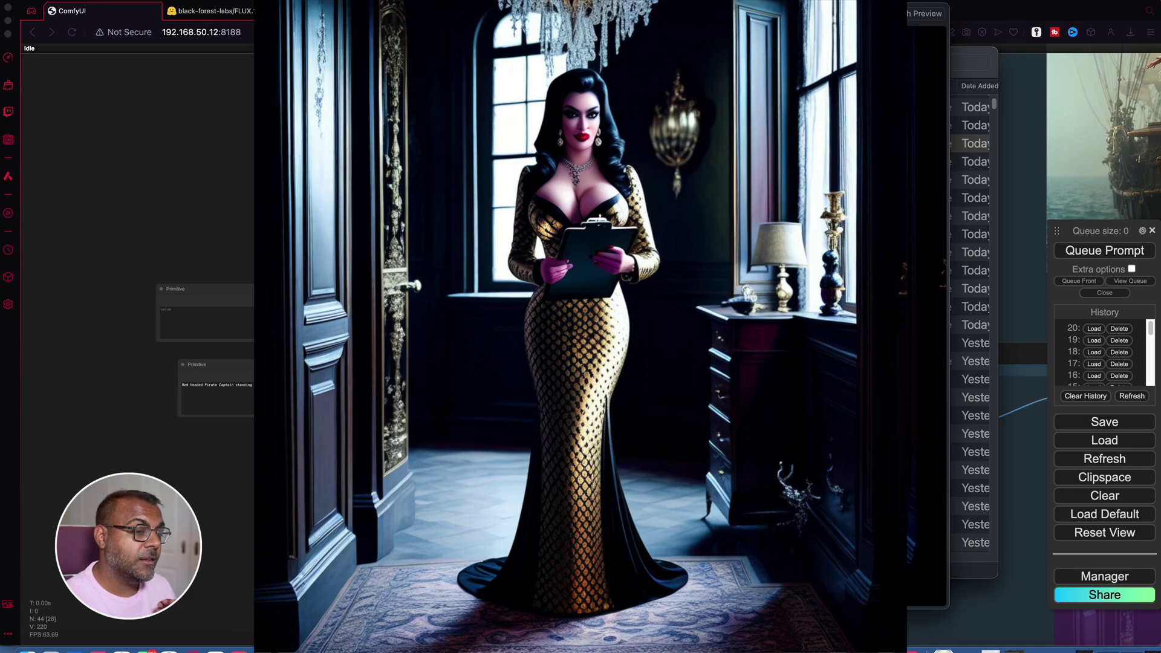